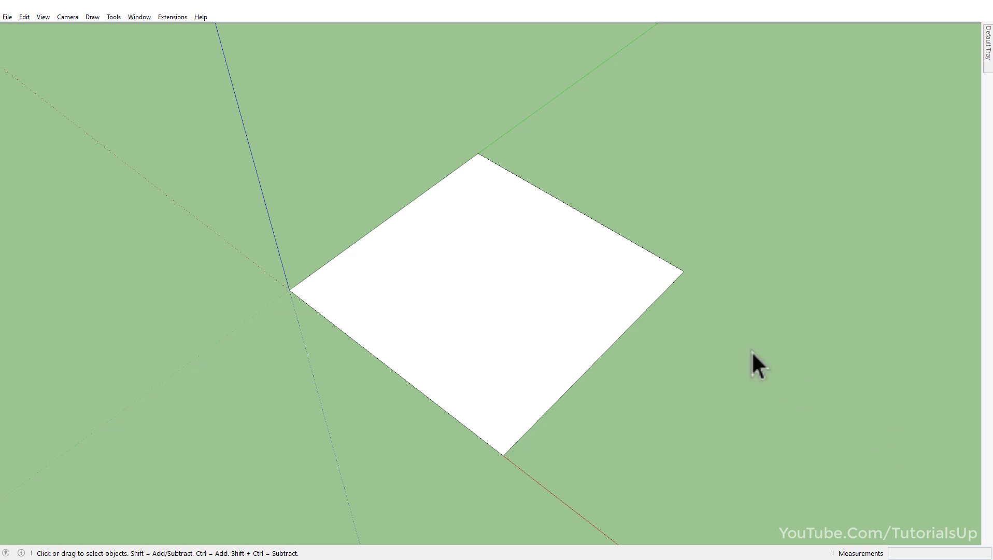
Open the Extensions menu to reach the installed MajColumn plugin.
{"action": "left_click", "coordinate": [172, 17]}
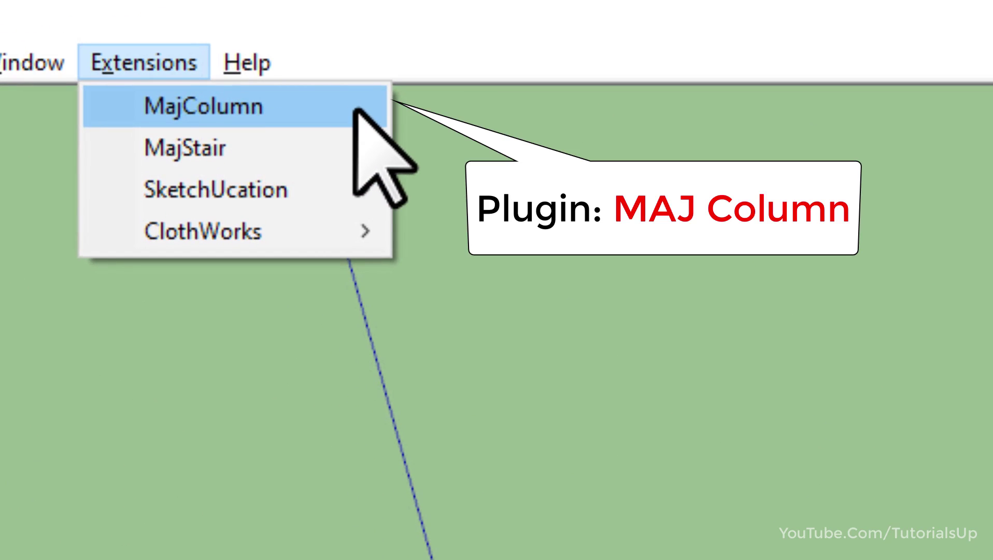
Launch MajColumn and review the default 1×1 section, height 10 and Column to Zero fields.
{"action": "left_click", "coordinate": [357, 110]}
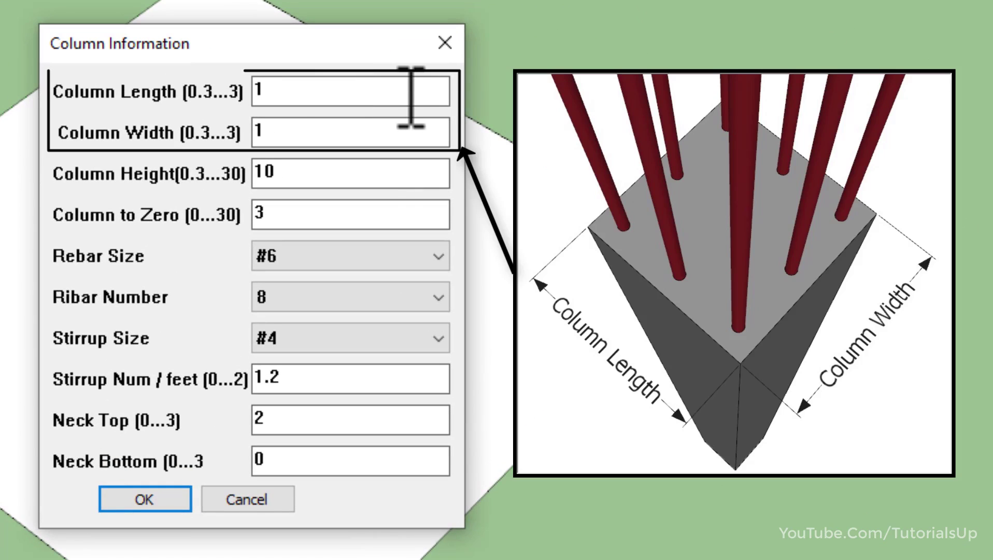
{"action": "left_click", "coordinate": [404, 93]}
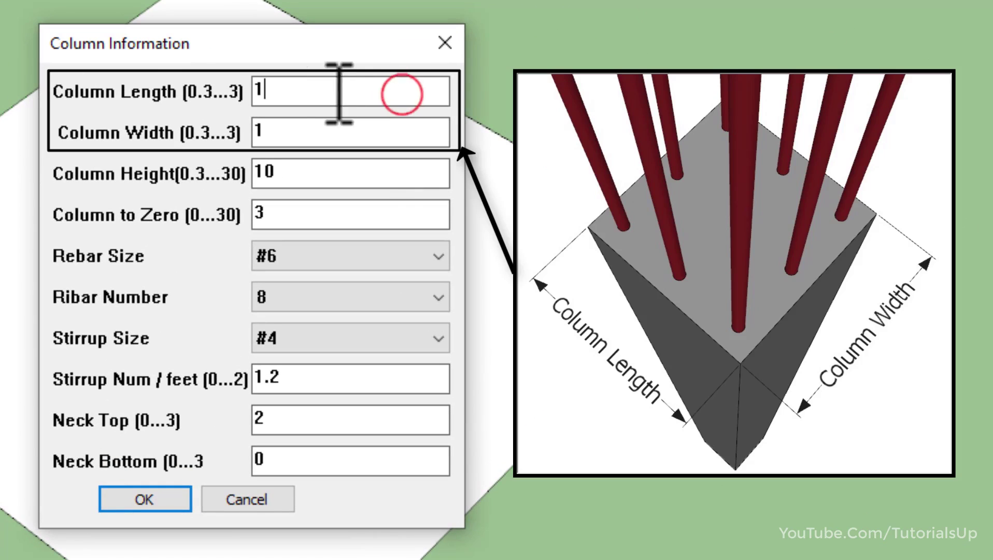
{"action": "left_click", "coordinate": [336, 136]}
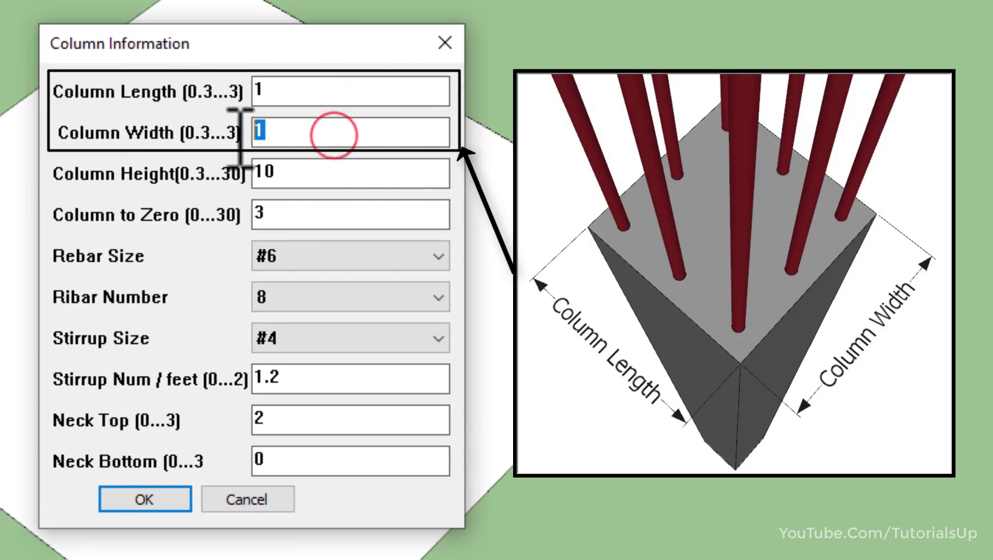
{"action": "left_click", "coordinate": [346, 174]}
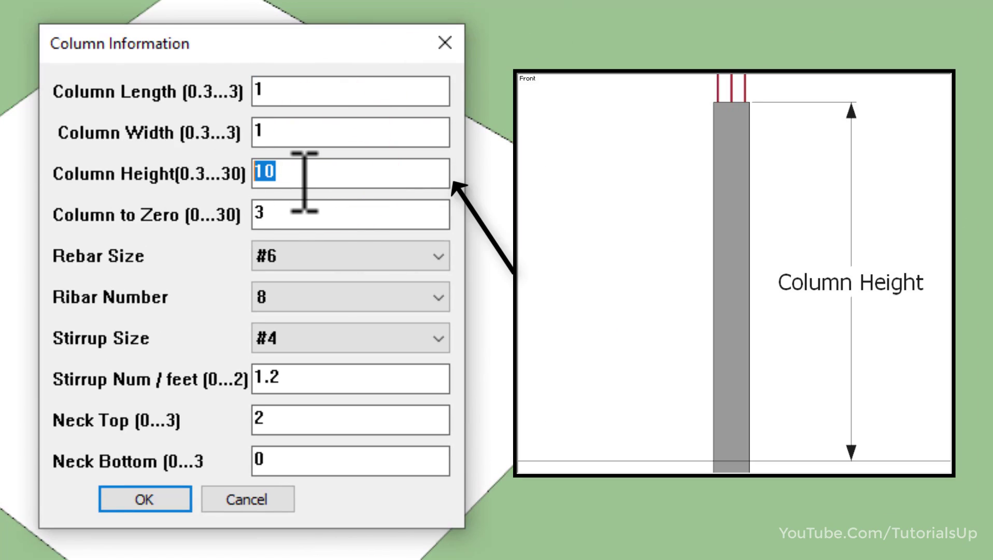
{"action": "left_click", "coordinate": [326, 219]}
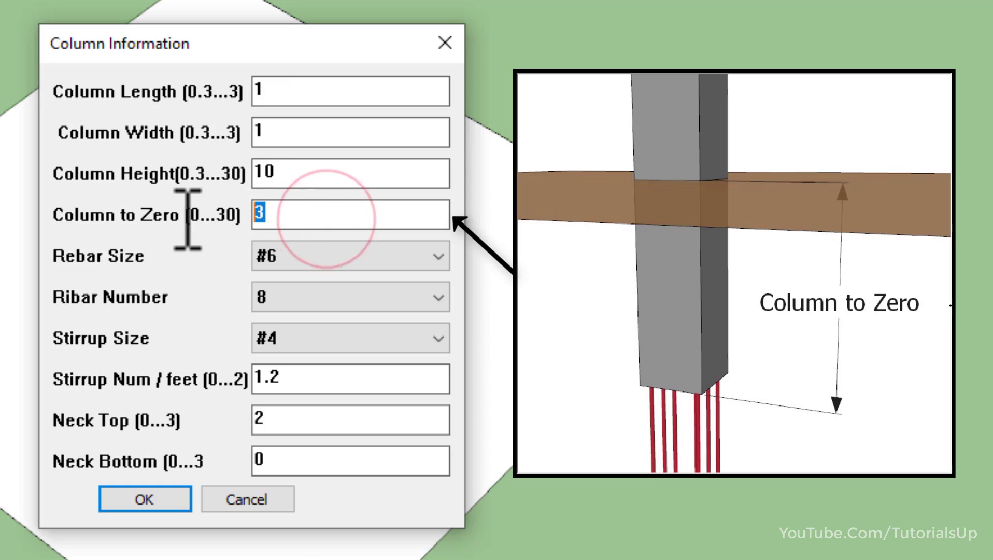
Keep eight #6 rebars and #4 stirrups at 1.2 per foot, check the neck values, and accept.
{"action": "left_click", "coordinate": [424, 258]}
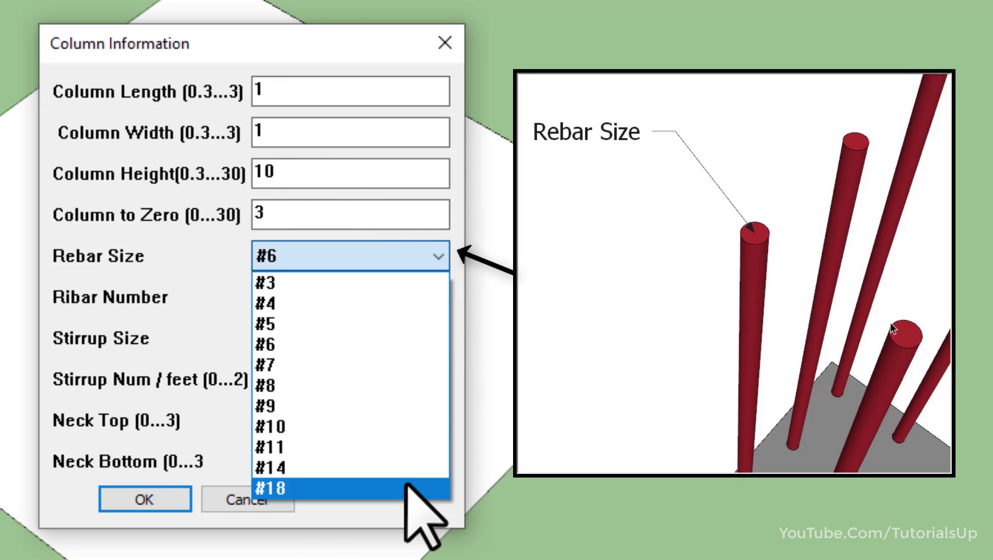
{"action": "left_click", "coordinate": [406, 345]}
{"action": "left_click", "coordinate": [405, 293]}
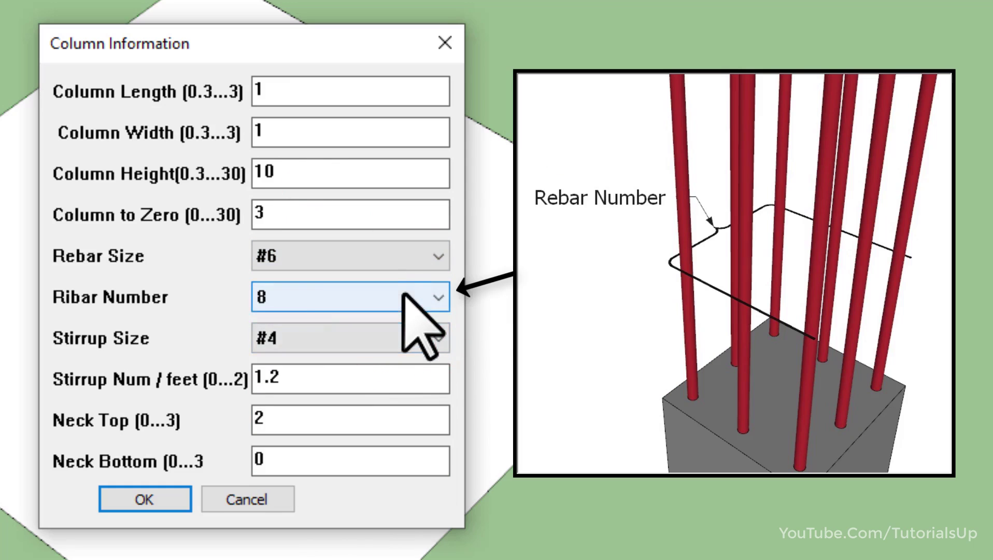
{"action": "left_click", "coordinate": [400, 386]}
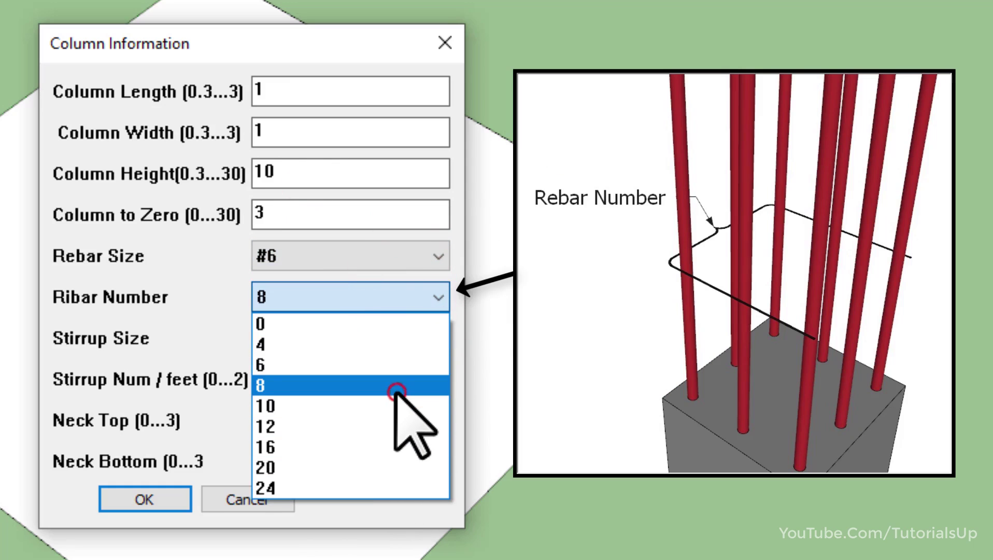
{"action": "left_click", "coordinate": [400, 337]}
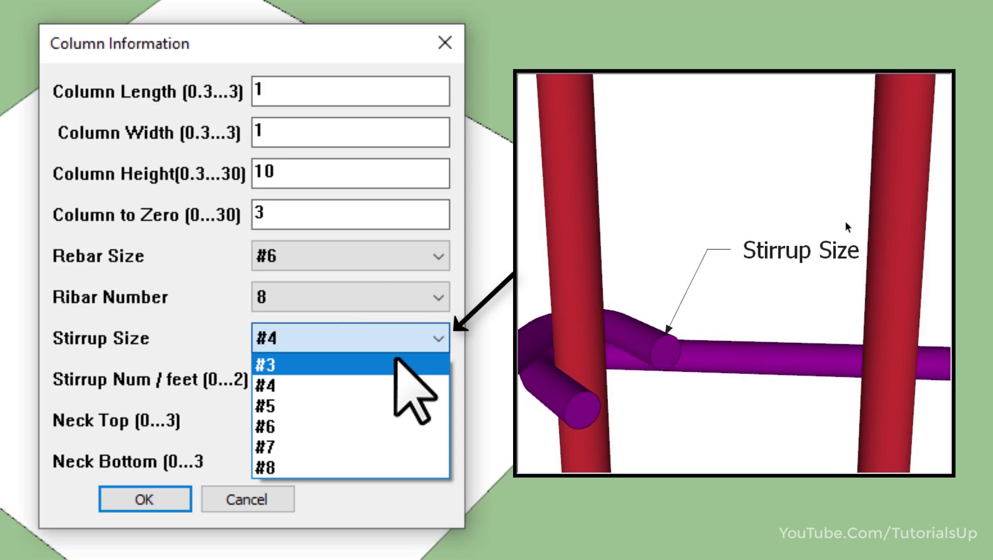
{"action": "left_click", "coordinate": [395, 378]}
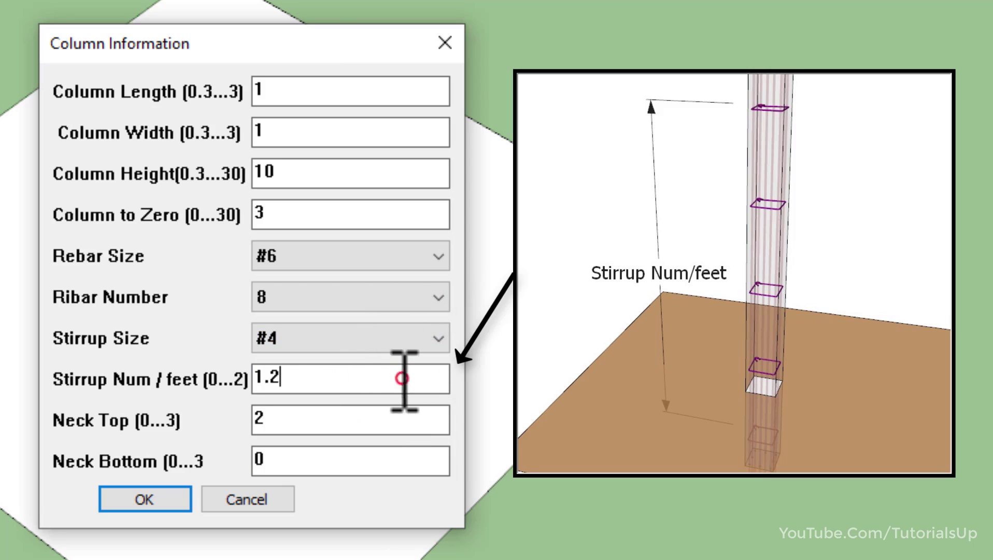
{"action": "left_click_drag", "start_coordinate": [403, 376], "coordinate": [248, 376]}
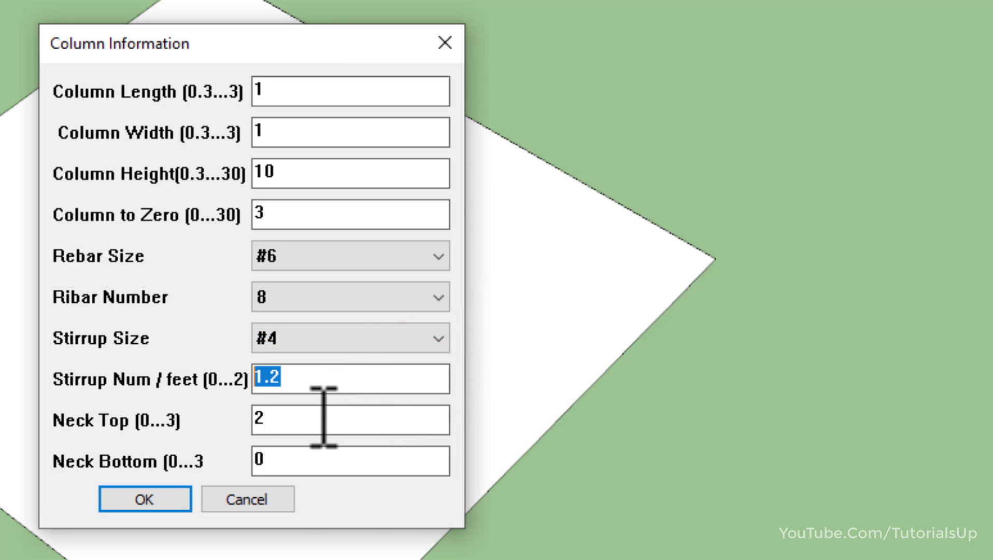
{"action": "left_click_drag", "start_coordinate": [315, 421], "coordinate": [200, 410]}
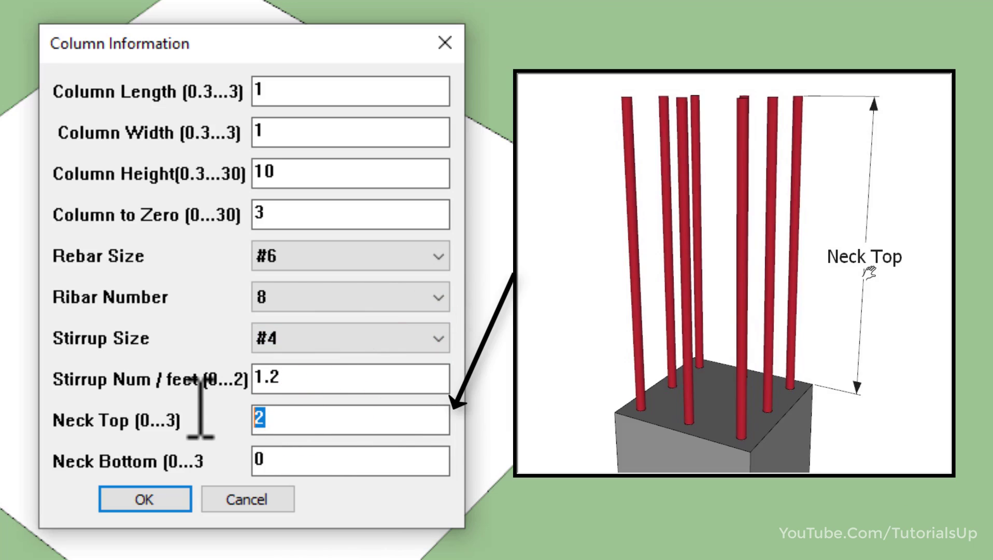
{"action": "left_click_drag", "start_coordinate": [295, 462], "coordinate": [202, 463]}
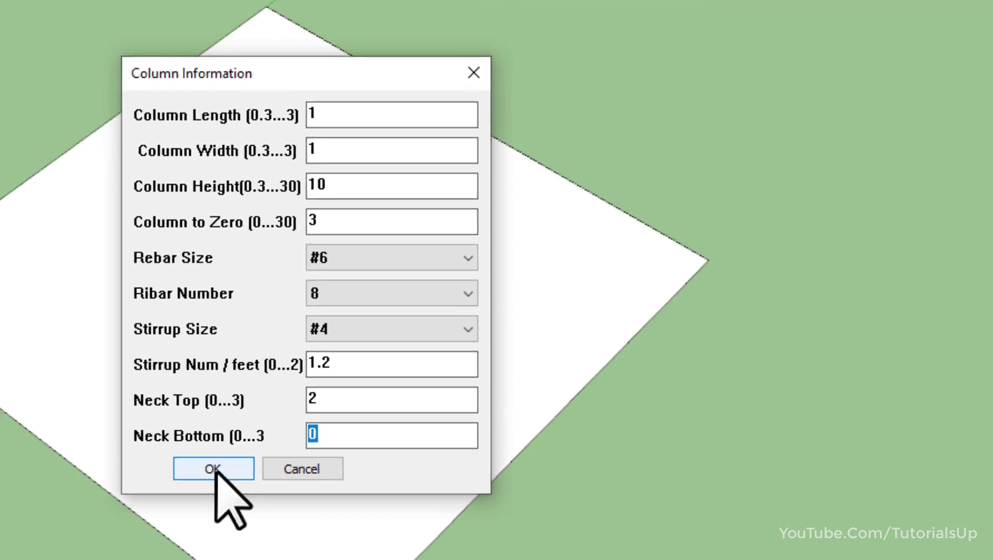
{"action": "left_click", "coordinate": [216, 469]}
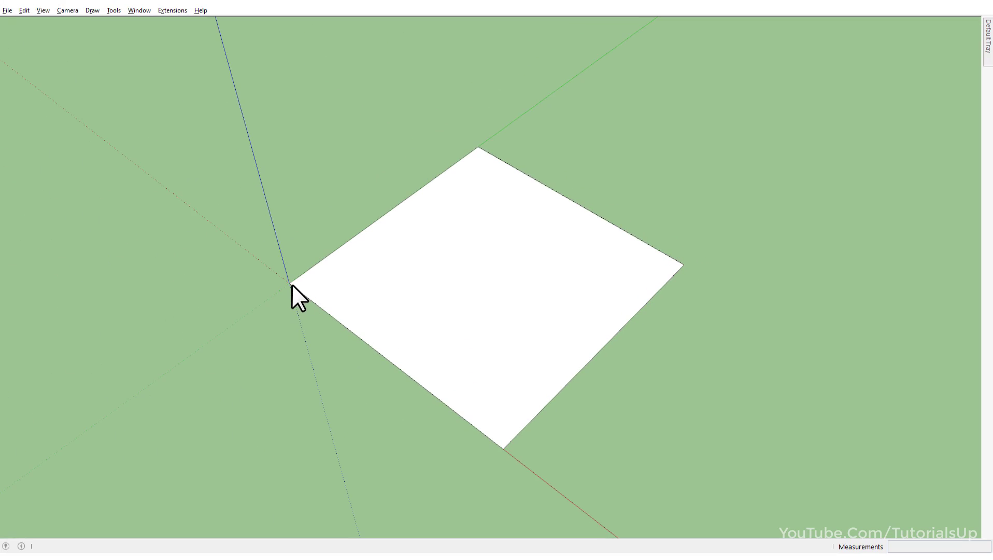
Place the first column at the face corner and zoom in on its protruding red rebars.
{"action": "left_click", "coordinate": [289, 283]}
{"action": "left_click", "coordinate": [371, 346]}
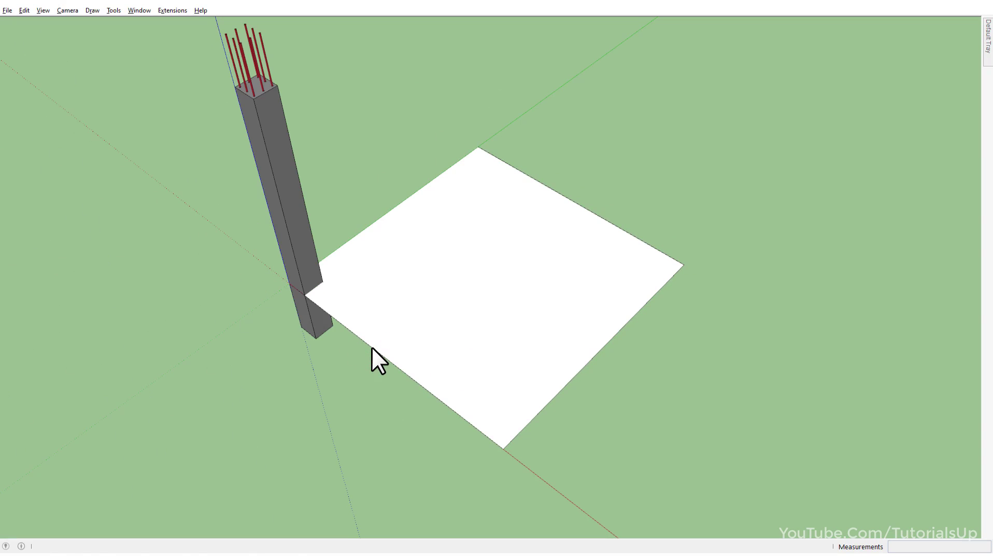
{"action": "scroll", "coordinate": [207, 62], "scroll_direction": "up", "scroll_amount": 3}
{"action": "middle_click_drag", "start_coordinate": [217, 77], "coordinate": [499, 258]}
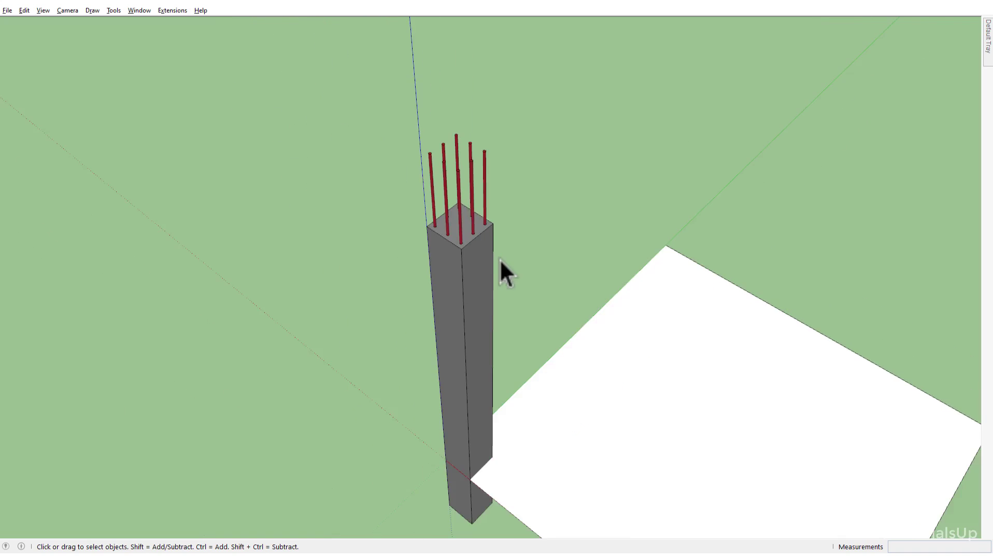
{"action": "scroll", "coordinate": [462, 257], "scroll_direction": "up", "scroll_amount": 3}
{"action": "scroll", "coordinate": [397, 197], "scroll_direction": "up", "scroll_amount": 3}
{"action": "left_click", "coordinate": [421, 325]}
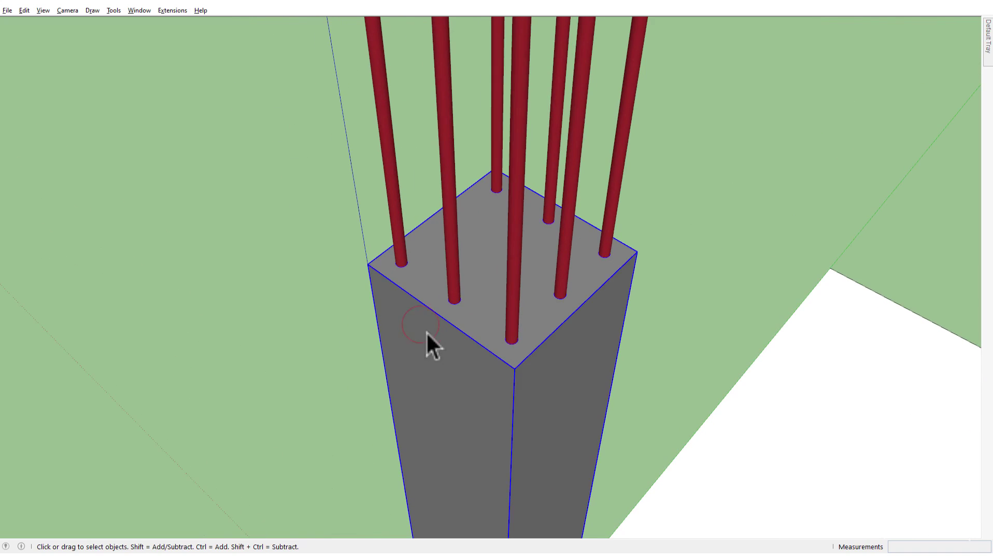
{"action": "key", "text": "m"}
{"action": "left_click", "coordinate": [441, 358]}
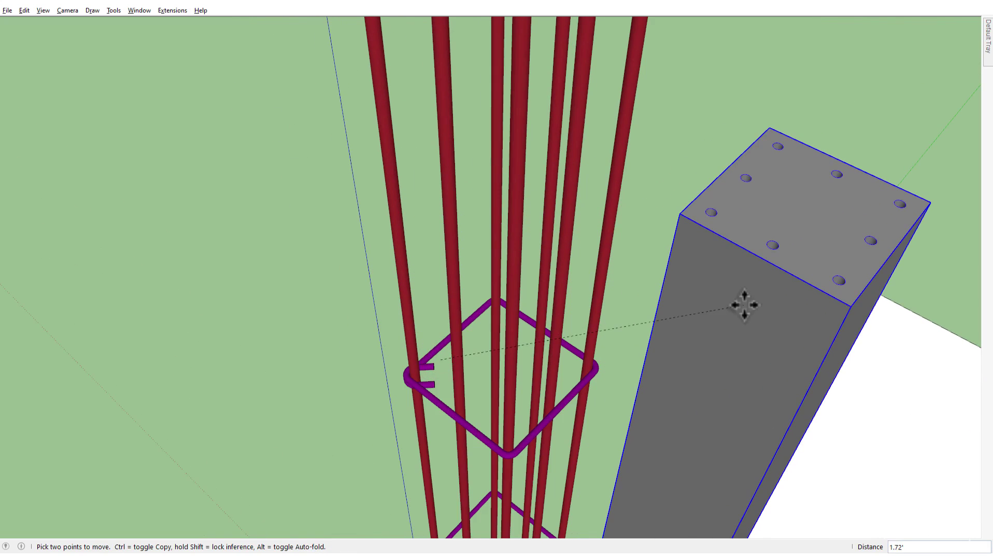
{"action": "left_click", "coordinate": [742, 304]}
{"action": "key", "text": "space"}
{"action": "left_click", "coordinate": [605, 391]}
{"action": "scroll", "coordinate": [432, 420], "scroll_direction": "up", "scroll_amount": 5}
{"action": "scroll", "coordinate": [436, 415], "scroll_direction": "down", "scroll_amount": 5}
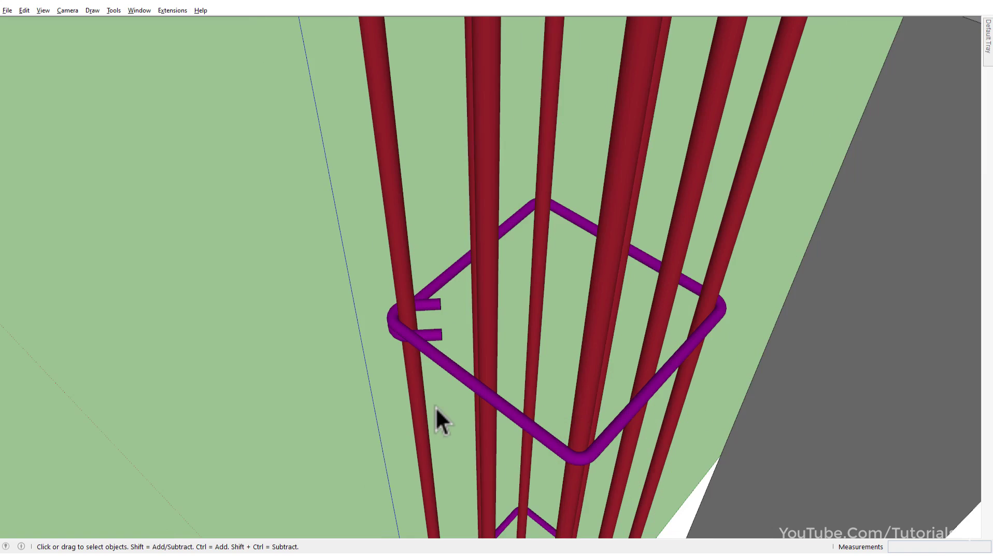
{"action": "scroll", "coordinate": [394, 333], "scroll_direction": "up", "scroll_amount": 3}
{"action": "scroll", "coordinate": [397, 333], "scroll_direction": "up", "scroll_amount": 2}
{"action": "middle_click_drag", "start_coordinate": [397, 333], "coordinate": [381, 26]}
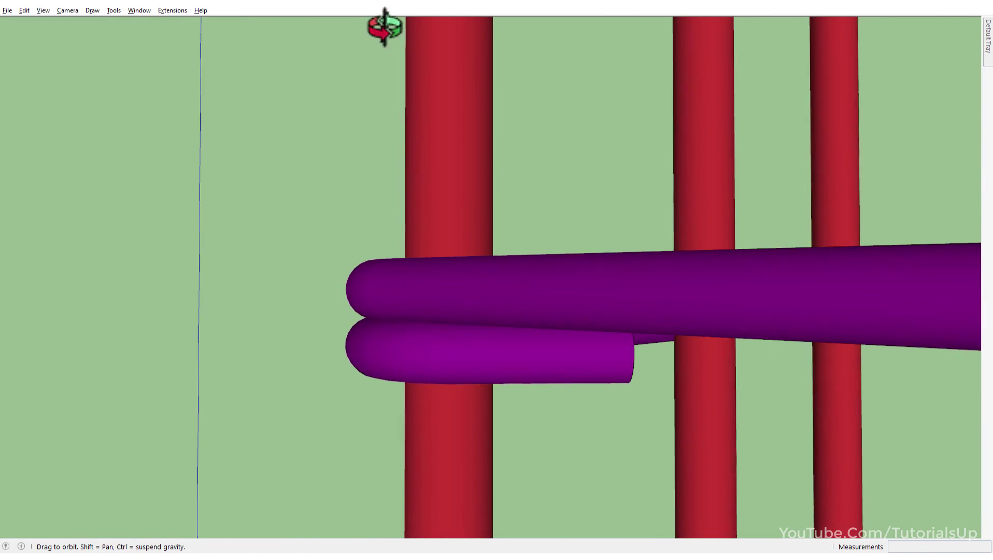
{"action": "scroll", "coordinate": [443, 91], "scroll_direction": "down", "scroll_amount": 2}
{"action": "scroll", "coordinate": [443, 88], "scroll_direction": "down", "scroll_amount": 2}
{"action": "scroll", "coordinate": [444, 89], "scroll_direction": "down", "scroll_amount": 2}
{"action": "scroll", "coordinate": [446, 93], "scroll_direction": "down", "scroll_amount": 2}
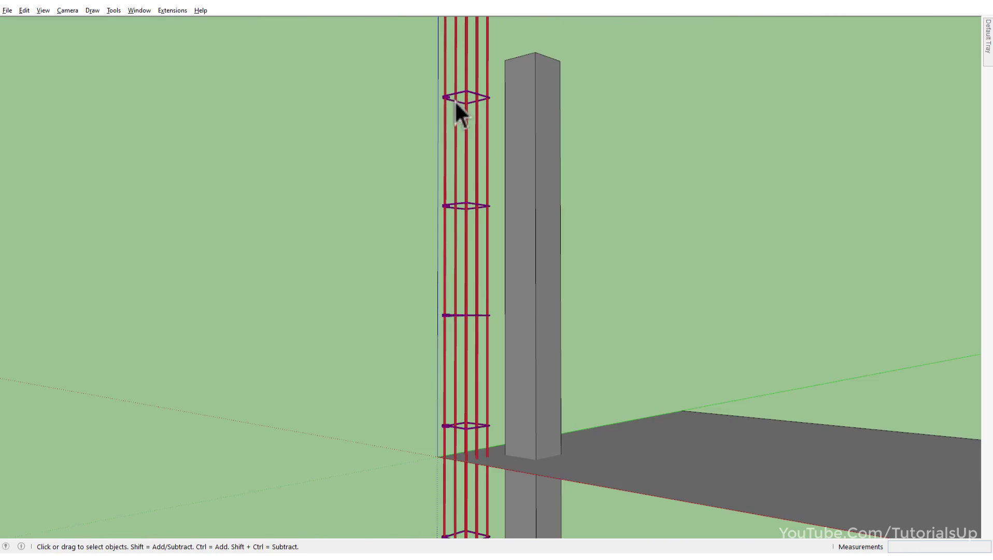
{"action": "scroll", "coordinate": [526, 306], "scroll_direction": "down", "scroll_amount": 2}
{"action": "scroll", "coordinate": [474, 383], "scroll_direction": "up", "scroll_amount": 2}
{"action": "scroll", "coordinate": [525, 360], "scroll_direction": "up", "scroll_amount": 2}
{"action": "mouse_move", "coordinate": [525, 359]}
{"action": "middle_mouse_down"}
{"action": "mouse_move", "coordinate": [521, 115]}
{"action": "mouse_move", "coordinate": [505, 491]}
{"action": "mouse_move", "coordinate": [377, 432]}
{"action": "middle_mouse_up"}
{"action": "scroll", "coordinate": [480, 340], "scroll_direction": "down", "scroll_amount": 3}
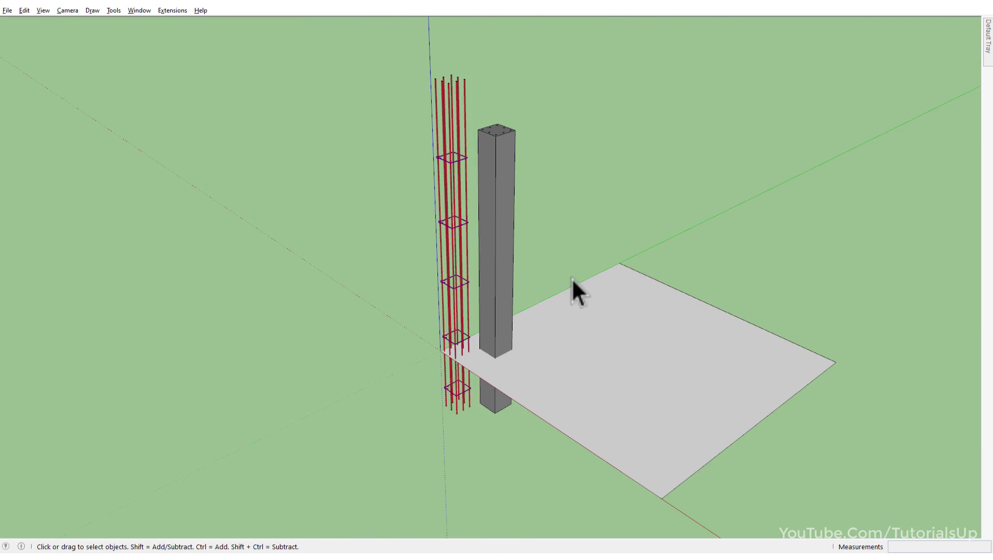
{"action": "mouse_move", "coordinate": [572, 278]}
{"action": "middle_mouse_down"}
{"action": "mouse_move", "coordinate": [628, 226]}
{"action": "mouse_move", "coordinate": [704, 222]}
{"action": "mouse_move", "coordinate": [422, 262]}
{"action": "mouse_move", "coordinate": [648, 337]}
{"action": "middle_mouse_up"}
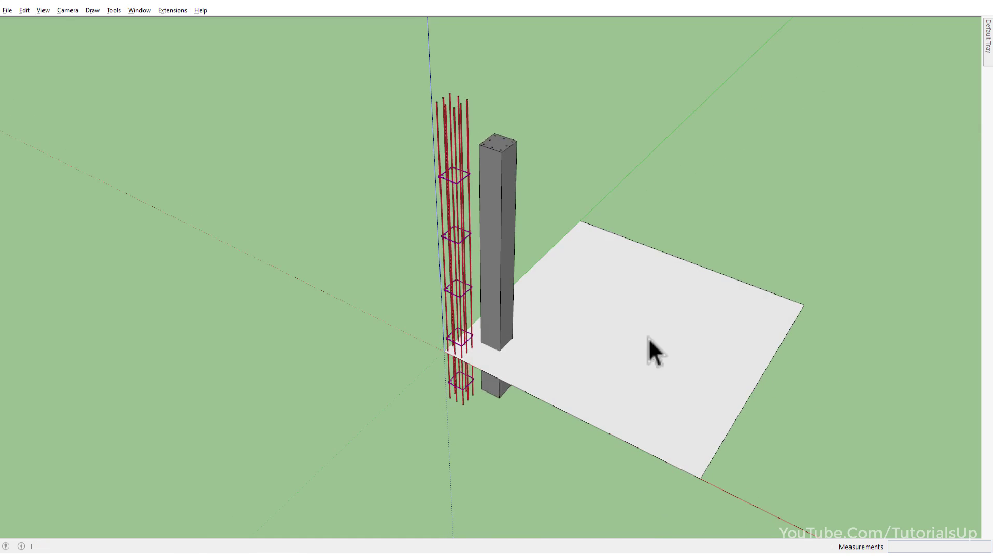
{"action": "key", "text": "ctrl+z"}
{"action": "scroll", "coordinate": [714, 259], "scroll_direction": "up", "scroll_amount": 3}
{"action": "scroll", "coordinate": [143, 342], "scroll_direction": "down", "scroll_amount": 2}
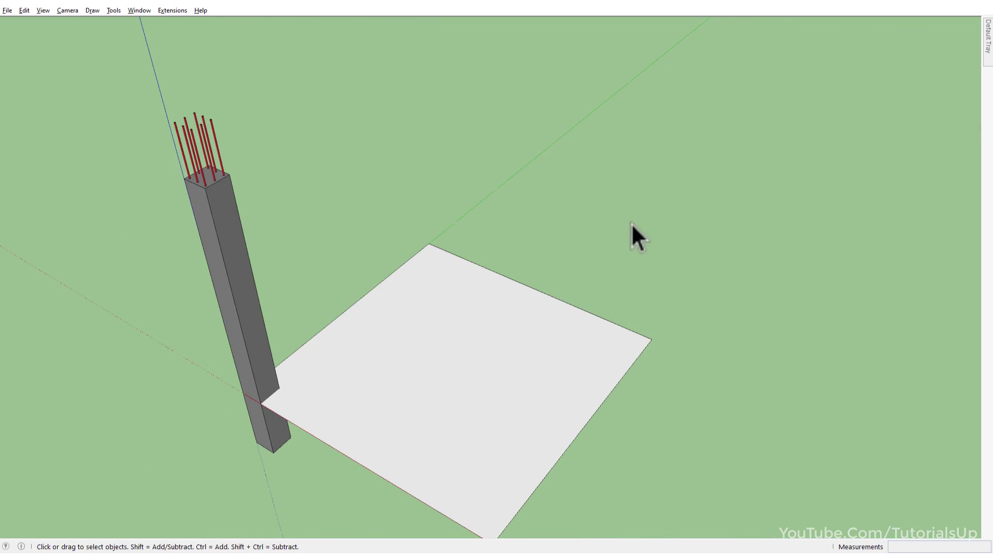
{"action": "middle_click_drag", "start_coordinate": [632, 225], "coordinate": [268, 454]}
Relaunch MajColumn and enter a 2×2 section, height 12 and Column to Zero 2.
{"action": "left_click", "coordinate": [172, 12]}
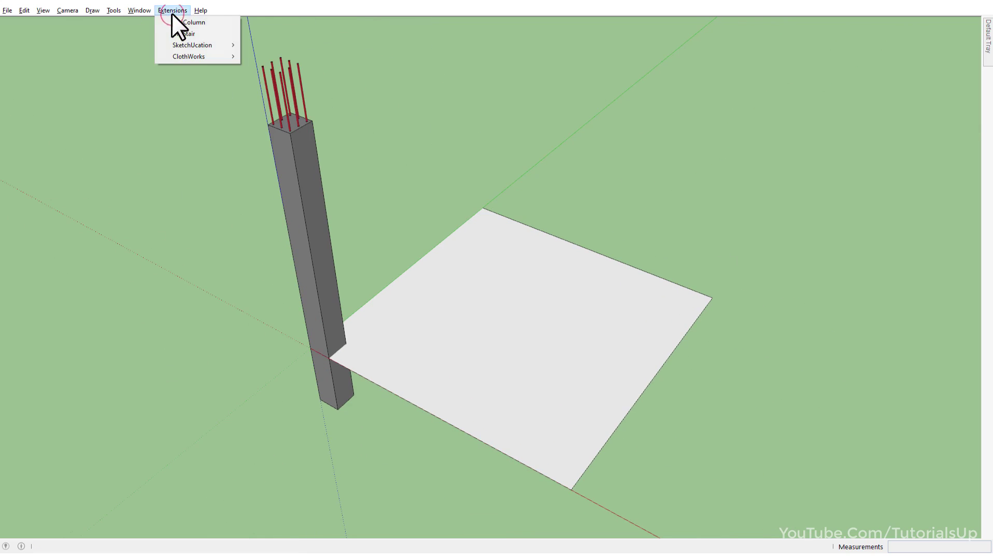
{"action": "left_click", "coordinate": [222, 22]}
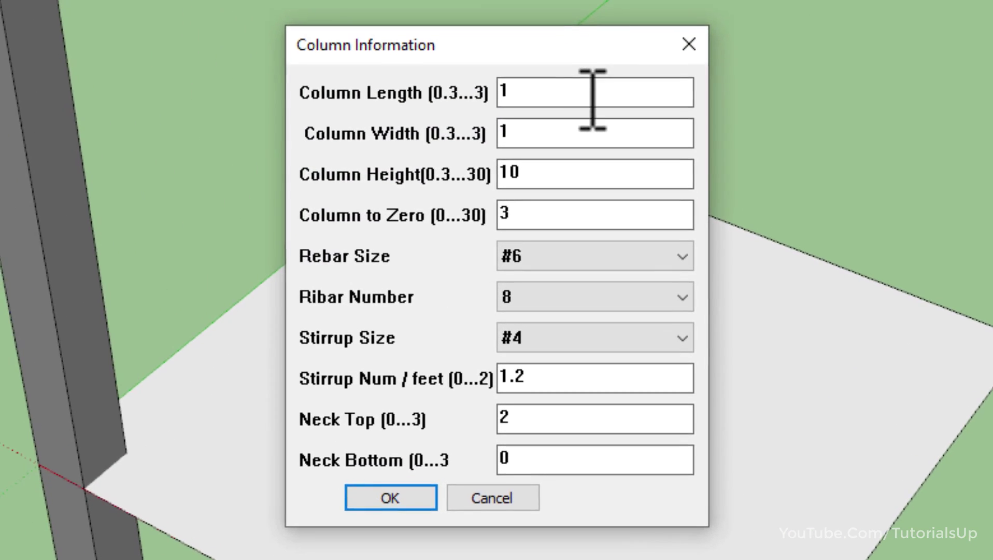
{"action": "double_click", "coordinate": [592, 97]}
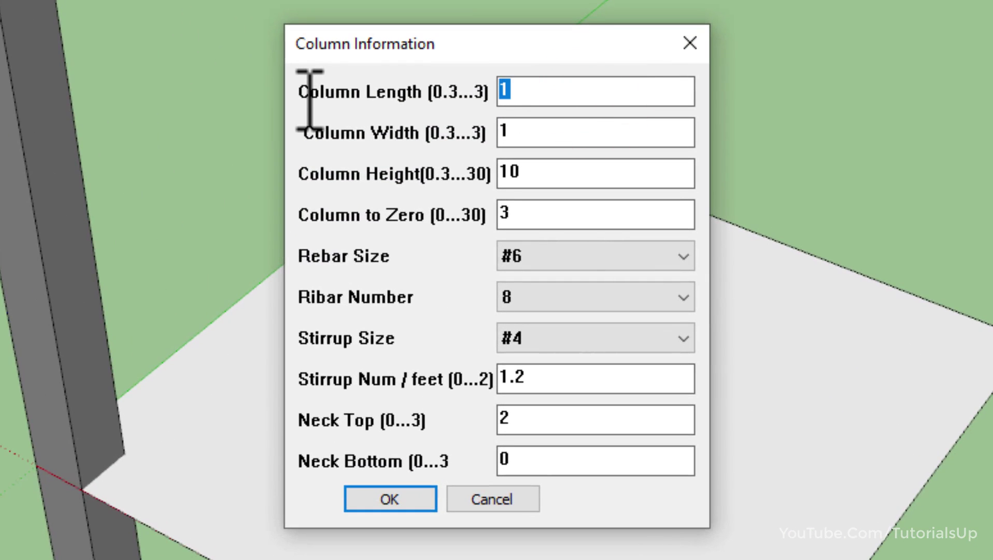
{"action": "type", "text": "2"}
{"action": "double_click", "coordinate": [554, 129]}
{"action": "type", "text": "2"}
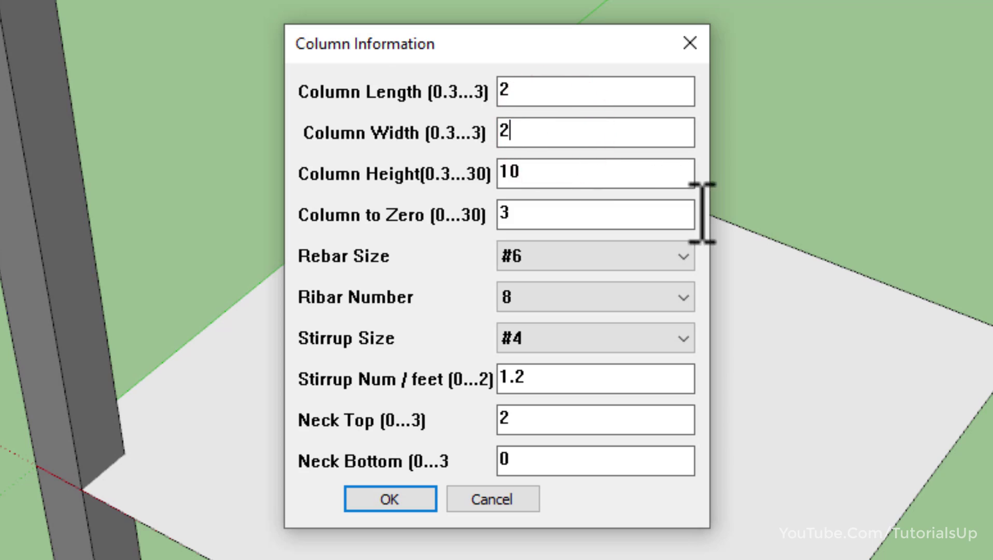
{"action": "double_click", "coordinate": [592, 176]}
{"action": "type", "text": "12"}
{"action": "double_click", "coordinate": [602, 215]}
{"action": "type", "text": "2"}
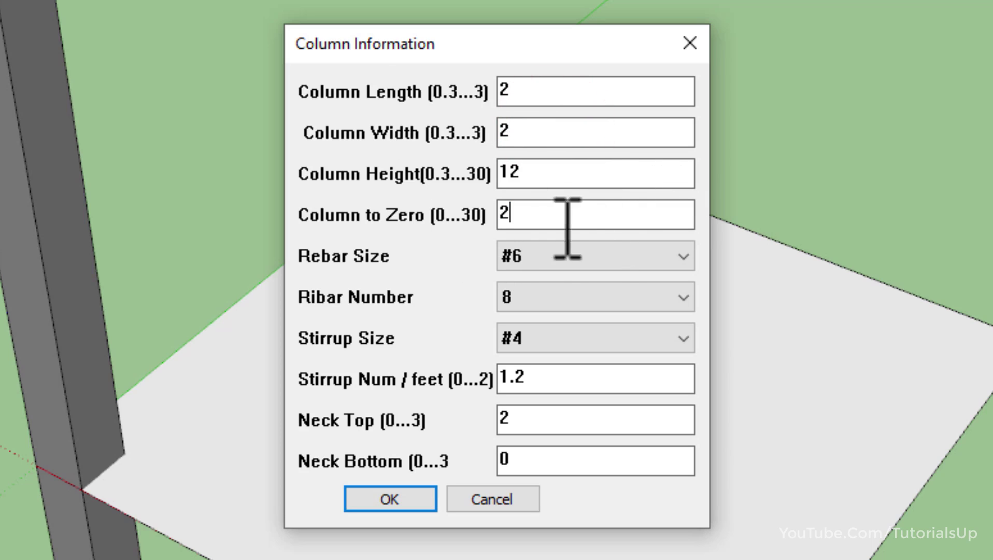
Choose sixteen #10 rebars and #7 stirrups, then select the stirrup spacing and neck values.
{"action": "left_click", "coordinate": [581, 252]}
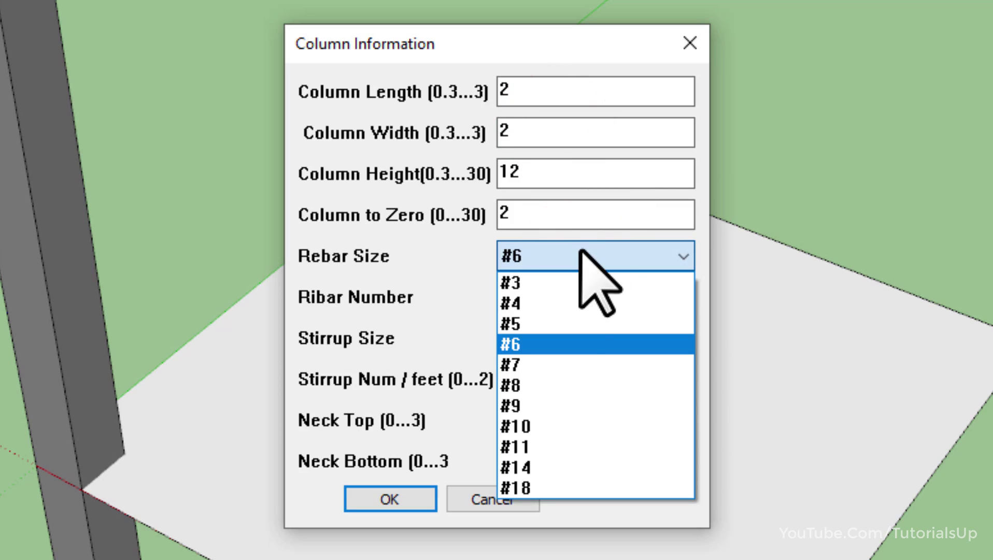
{"action": "left_click", "coordinate": [548, 424]}
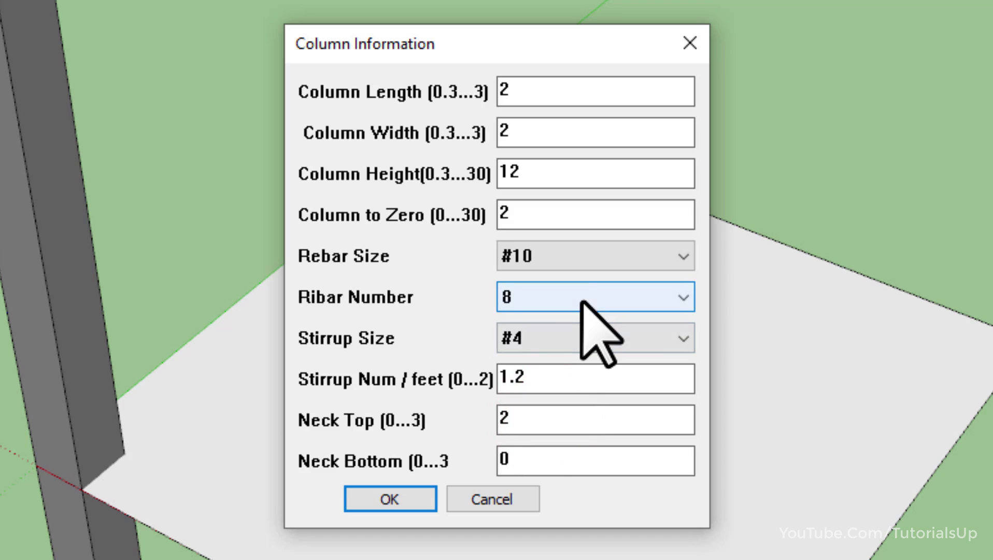
{"action": "left_click", "coordinate": [583, 298]}
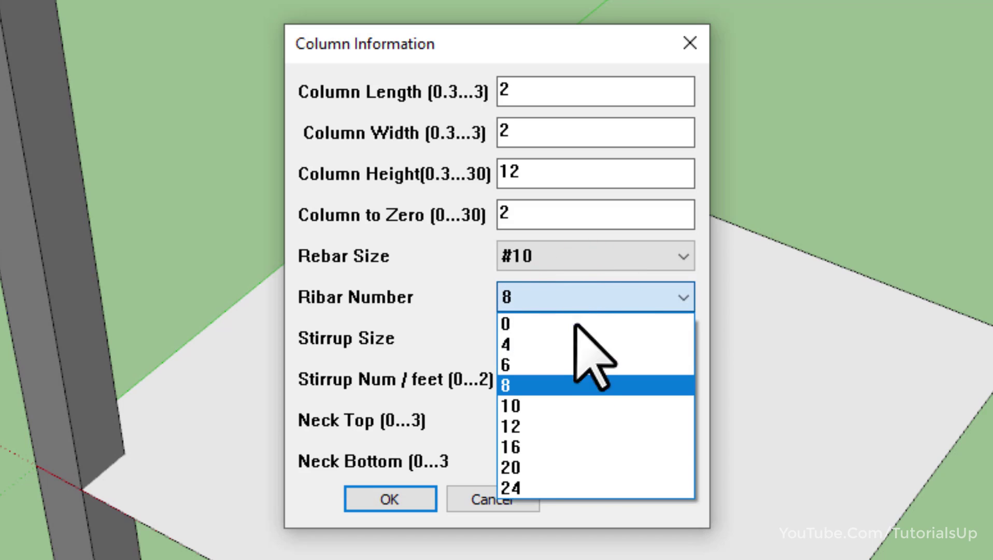
{"action": "left_click", "coordinate": [543, 445]}
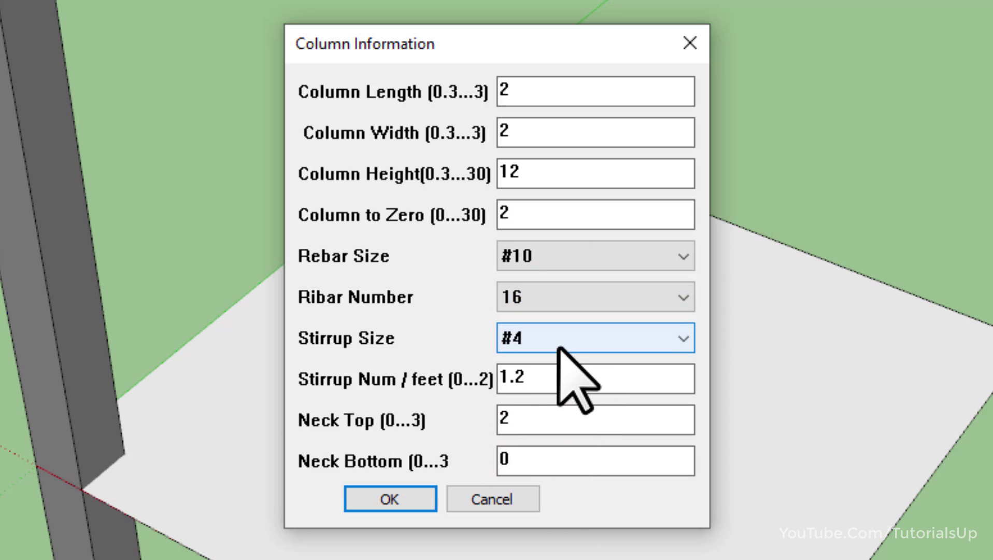
{"action": "left_click", "coordinate": [558, 347]}
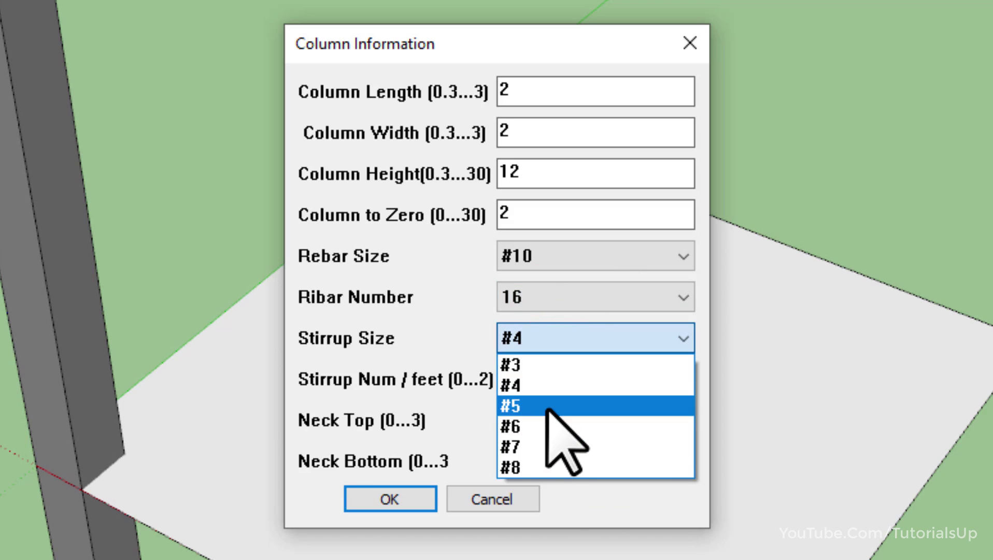
{"action": "left_click", "coordinate": [549, 445]}
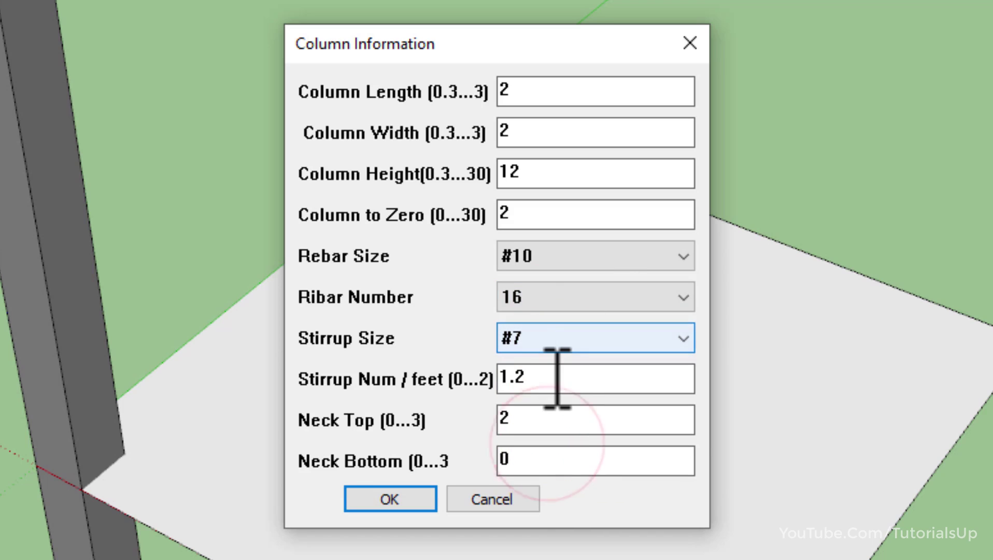
{"action": "left_click_drag", "start_coordinate": [596, 378], "coordinate": [424, 392]}
{"action": "type", "text": "2"}
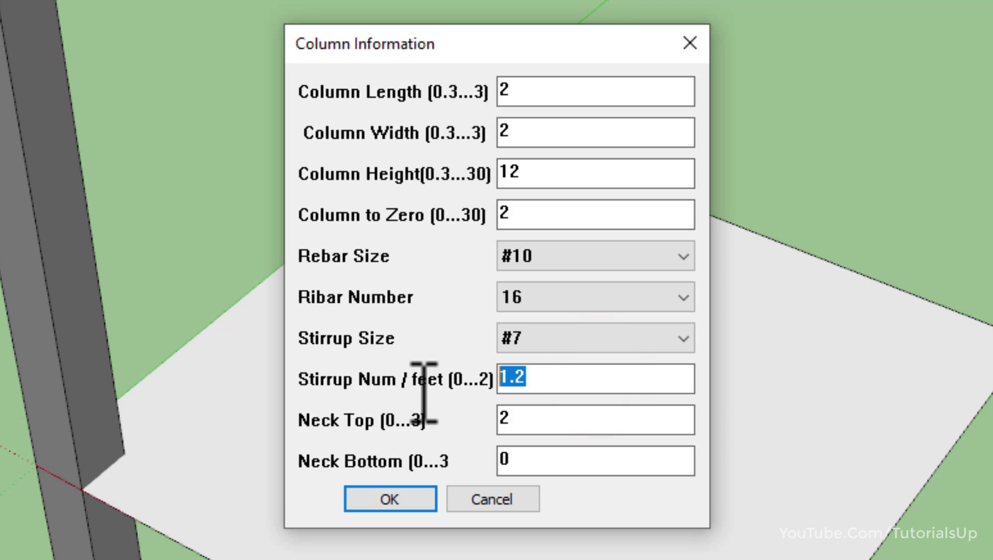
{"action": "double_click", "coordinate": [559, 419]}
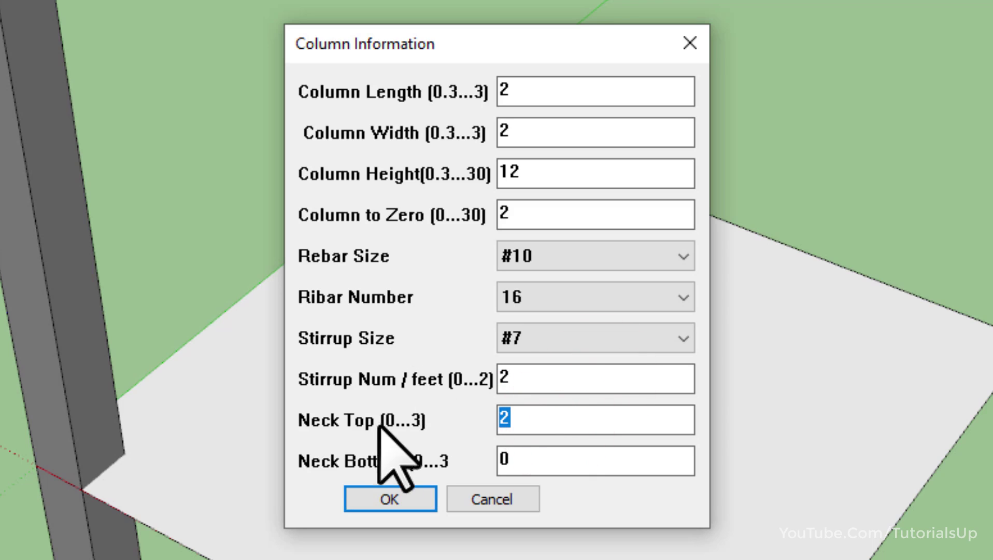
{"action": "double_click", "coordinate": [550, 456]}
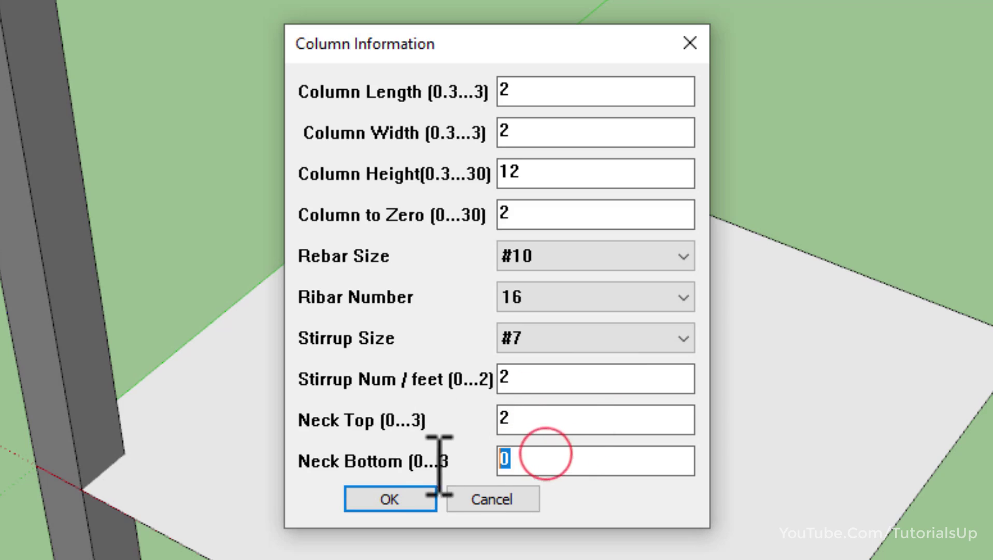
Set Neck Bottom to 2, confirm, and place the second column at the slab's far corner.
{"action": "type", "text": "2"}
{"action": "left_click", "coordinate": [366, 500]}
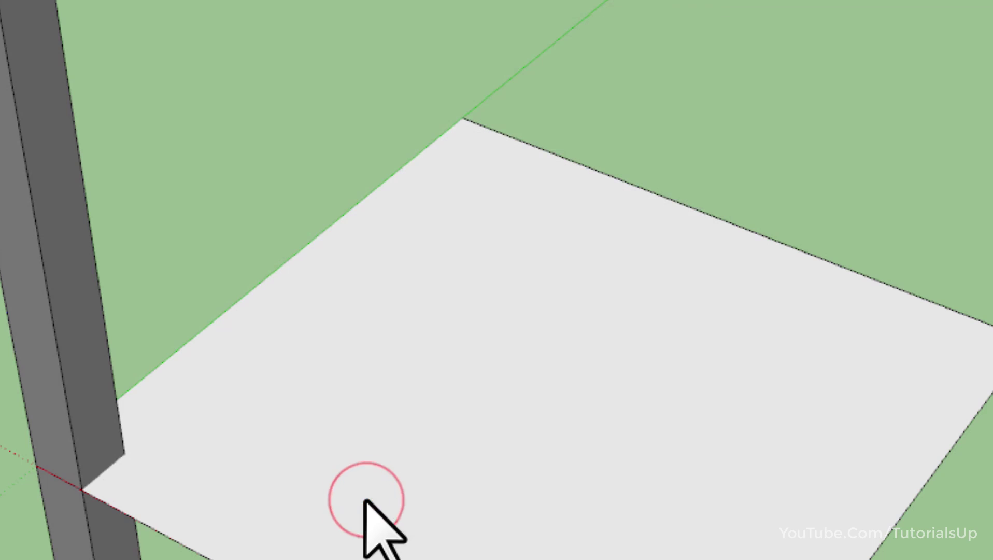
{"action": "middle_click_drag", "start_coordinate": [458, 160], "coordinate": [468, 185]}
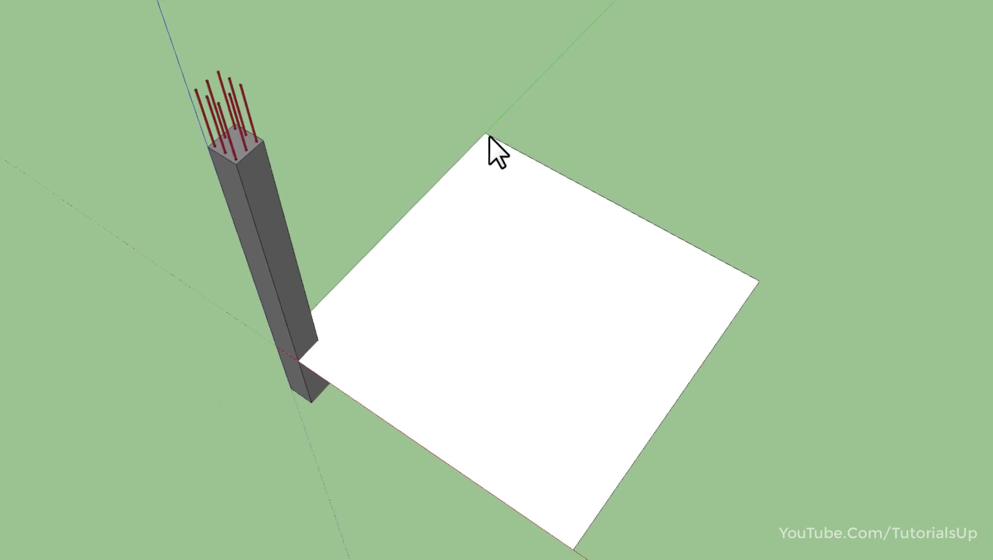
{"action": "left_click", "coordinate": [488, 157]}
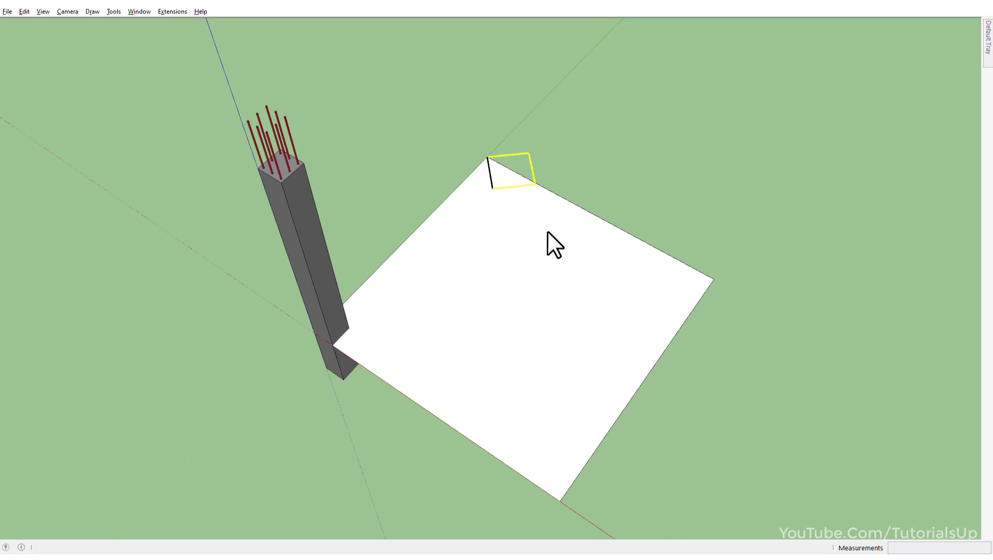
{"action": "left_click", "coordinate": [414, 234]}
Orbit and zoom to view both columns and the tall column's top.
{"action": "scroll", "coordinate": [414, 234], "scroll_direction": "down", "scroll_amount": 5}
{"action": "middle_click_drag", "start_coordinate": [415, 234], "coordinate": [487, 385]}
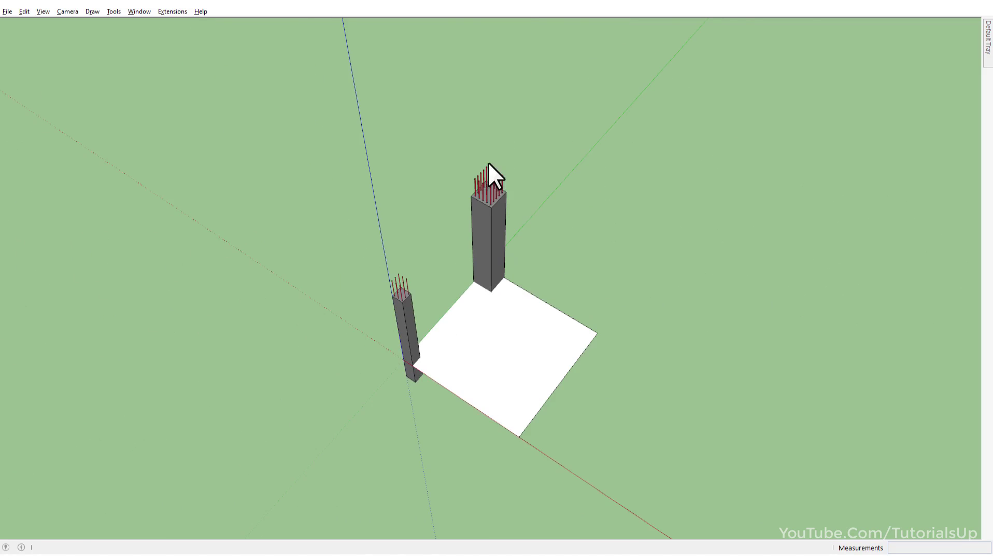
{"action": "scroll", "coordinate": [489, 164], "scroll_direction": "up", "scroll_amount": 5}
{"action": "scroll", "coordinate": [489, 215], "scroll_direction": "up", "scroll_amount": 3}
{"action": "mouse_move", "coordinate": [505, 218]}
{"action": "middle_mouse_down"}
{"action": "mouse_move", "coordinate": [462, 73]}
{"action": "mouse_move", "coordinate": [461, 498]}
{"action": "mouse_move", "coordinate": [410, 270]}
{"action": "middle_mouse_up"}
{"action": "scroll", "coordinate": [470, 84], "scroll_direction": "down", "scroll_amount": 2}
{"action": "scroll", "coordinate": [610, 247], "scroll_direction": "down", "scroll_amount": 3}
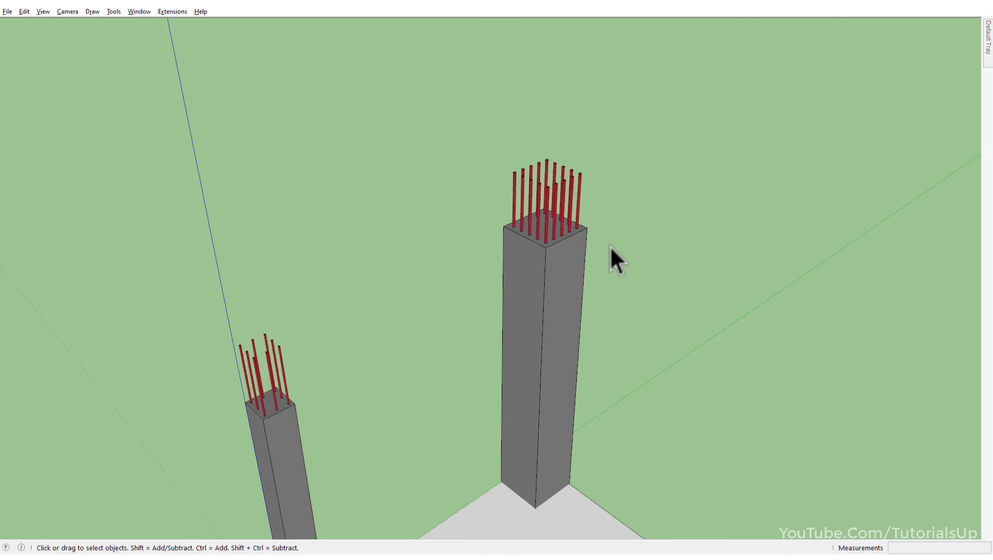
{"action": "scroll", "coordinate": [408, 371], "scroll_direction": "down", "scroll_amount": 2}
{"action": "scroll", "coordinate": [337, 368], "scroll_direction": "up", "scroll_amount": 3}
{"action": "scroll", "coordinate": [329, 366], "scroll_direction": "down", "scroll_amount": 3}
Toggle X-ray on and off to reveal the stirrups, and select the tall column.
{"action": "key", "text": "x"}
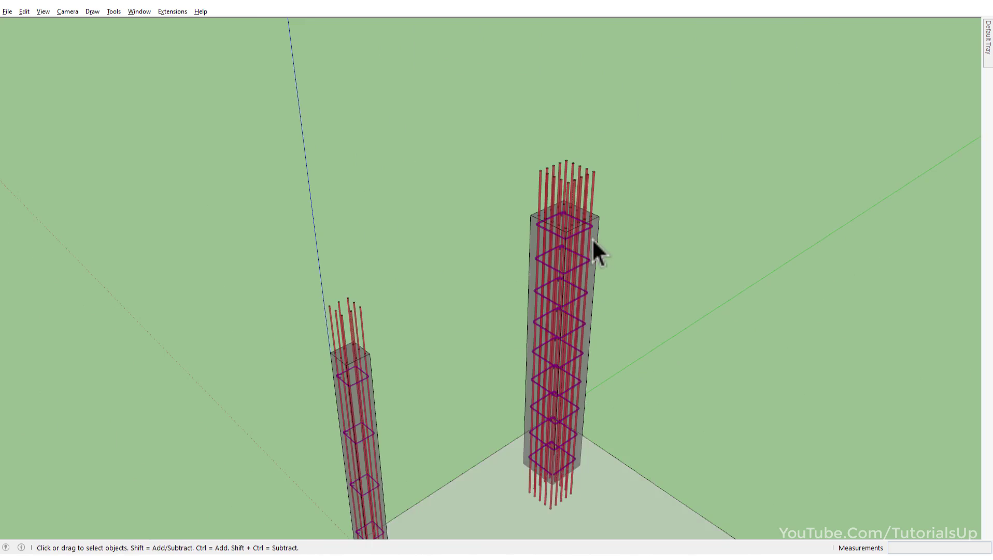
{"action": "scroll", "coordinate": [593, 240], "scroll_direction": "up", "scroll_amount": 3}
{"action": "key", "text": "x"}
{"action": "left_click", "coordinate": [539, 259]}
{"action": "scroll", "coordinate": [539, 259], "scroll_direction": "up", "scroll_amount": 3}
{"action": "key", "text": "m"}
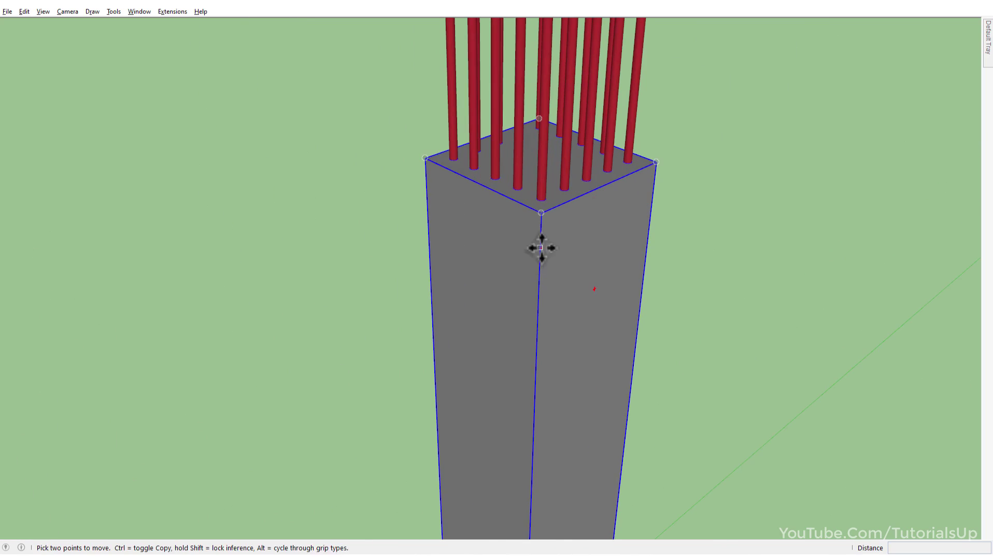
{"action": "scroll", "coordinate": [540, 247], "scroll_direction": "down", "scroll_amount": 3}
{"action": "key", "text": "space"}
{"action": "scroll", "coordinate": [523, 262], "scroll_direction": "up", "scroll_amount": 4}
Orbit inside the rebar cage, then pull back to overview both columns and the slab.
{"action": "mouse_move", "coordinate": [523, 262]}
{"action": "middle_mouse_down"}
{"action": "mouse_move", "coordinate": [518, 269]}
{"action": "mouse_move", "coordinate": [492, 213]}
{"action": "middle_mouse_up"}
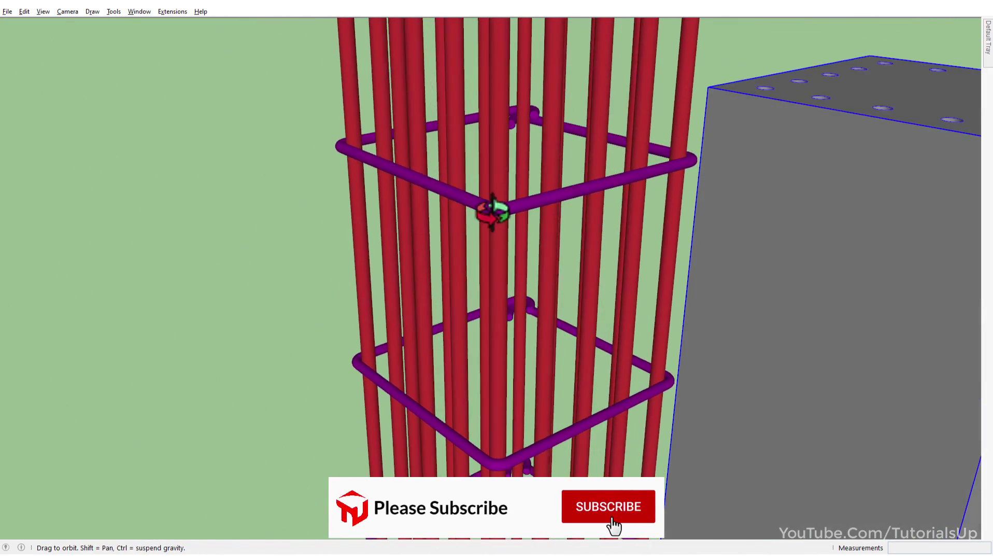
{"action": "scroll", "coordinate": [501, 128], "scroll_direction": "down", "scroll_amount": 3}
{"action": "scroll", "coordinate": [500, 129], "scroll_direction": "down", "scroll_amount": 2}
{"action": "scroll", "coordinate": [500, 129], "scroll_direction": "down", "scroll_amount": 3}
{"action": "mouse_move", "coordinate": [501, 128]}
{"action": "middle_mouse_down"}
{"action": "mouse_move", "coordinate": [500, 324]}
{"action": "mouse_move", "coordinate": [439, 195]}
{"action": "mouse_move", "coordinate": [580, 191]}
{"action": "mouse_move", "coordinate": [669, 430]}
{"action": "mouse_move", "coordinate": [710, 420]}
{"action": "middle_mouse_up"}
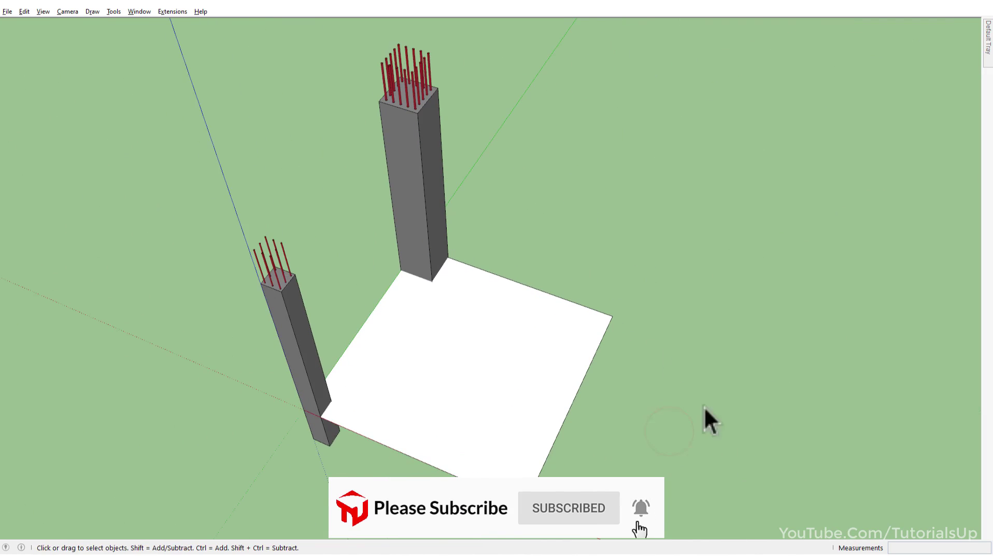
Relaunch MajColumn, enter height 16, and choose eight #18 rebars with #7 stirrups.
{"action": "left_click", "coordinate": [172, 11]}
{"action": "left_click", "coordinate": [198, 25]}
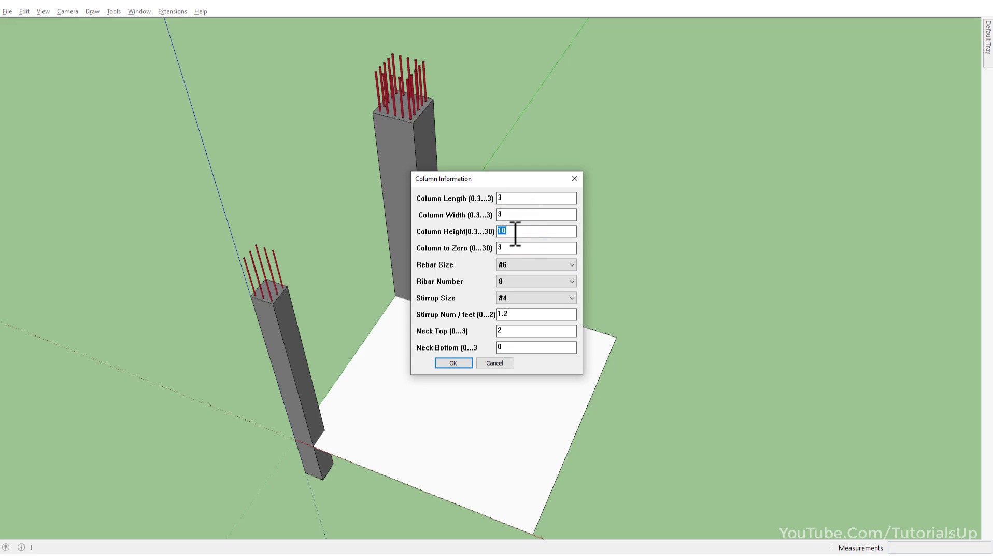
{"action": "type", "text": "1"}
{"action": "left_click", "coordinate": [536, 266]}
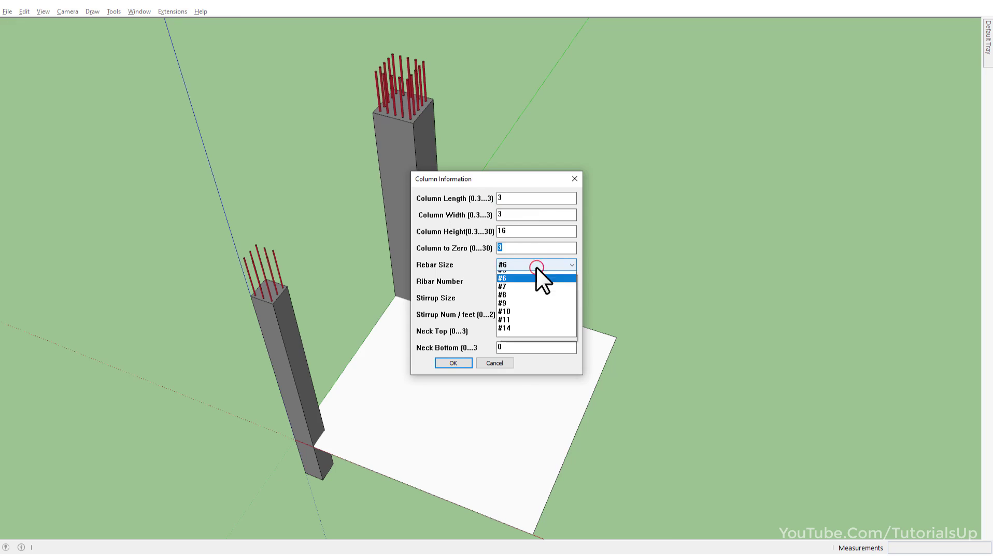
{"action": "left_click", "coordinate": [518, 357]}
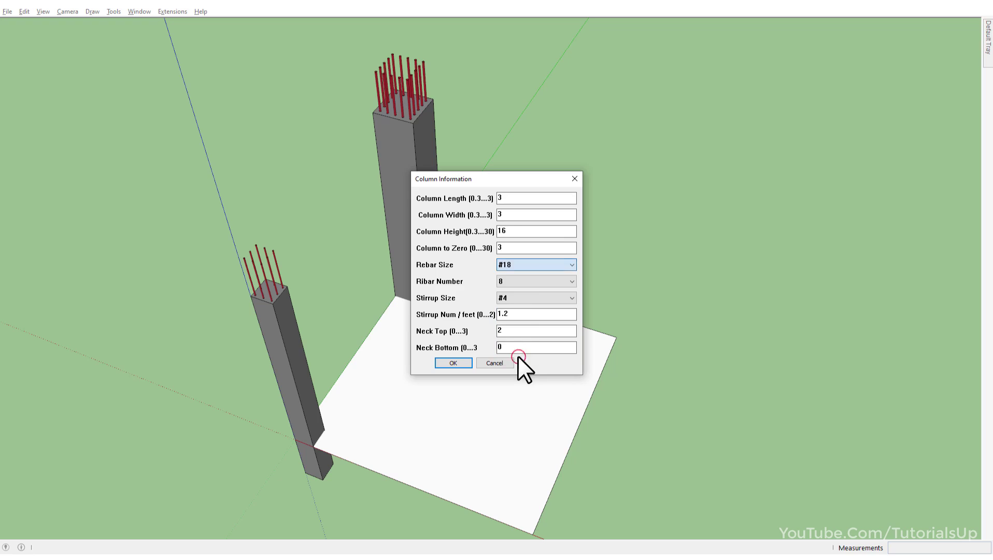
{"action": "left_click", "coordinate": [520, 280]}
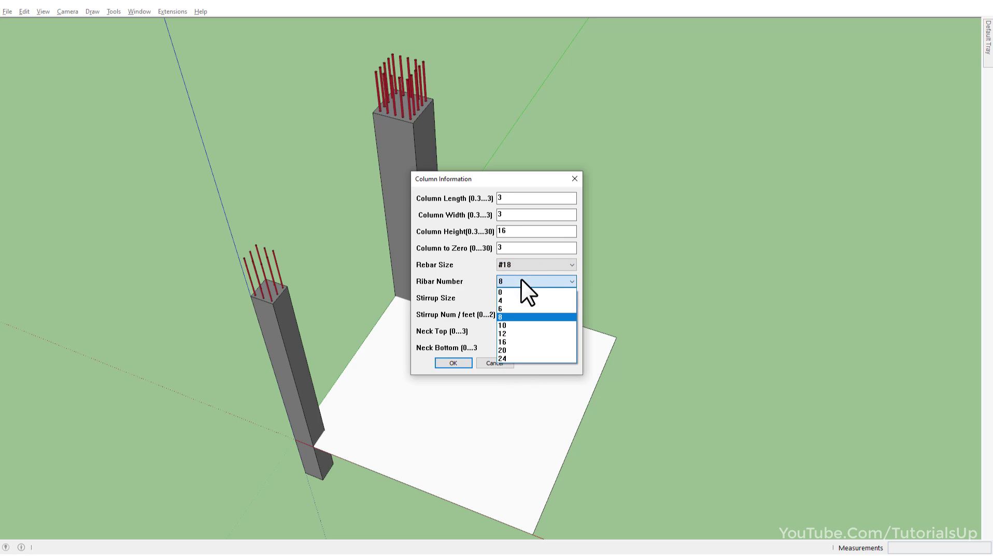
{"action": "left_click", "coordinate": [521, 280]}
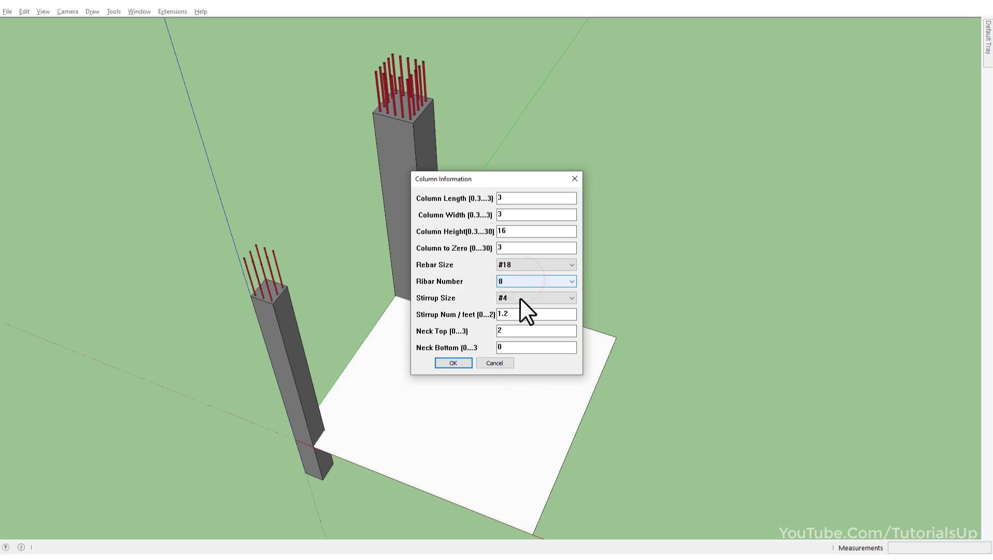
{"action": "left_click", "coordinate": [520, 298]}
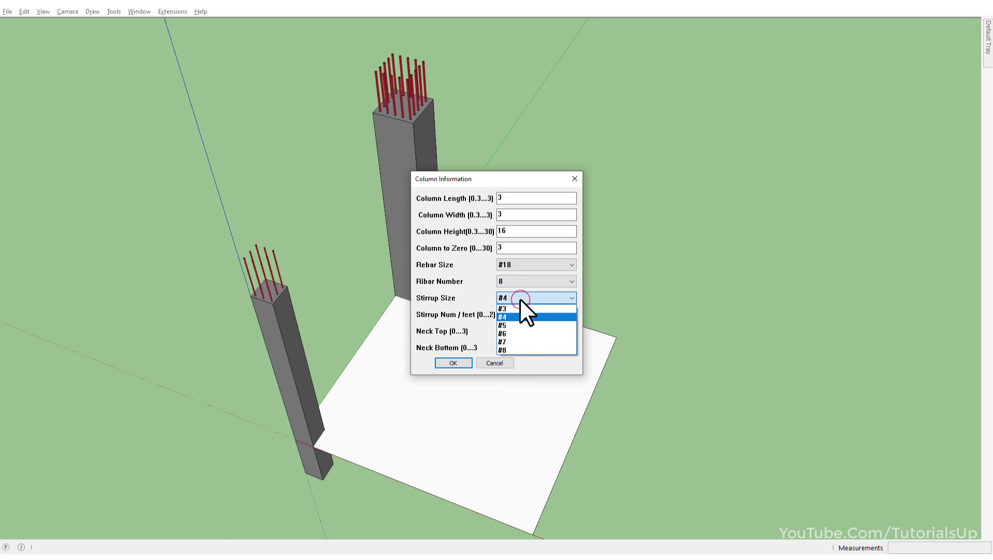
{"action": "left_click", "coordinate": [516, 341]}
Confirm the settings and place the third column at the slab's right corner.
{"action": "left_click", "coordinate": [450, 361]}
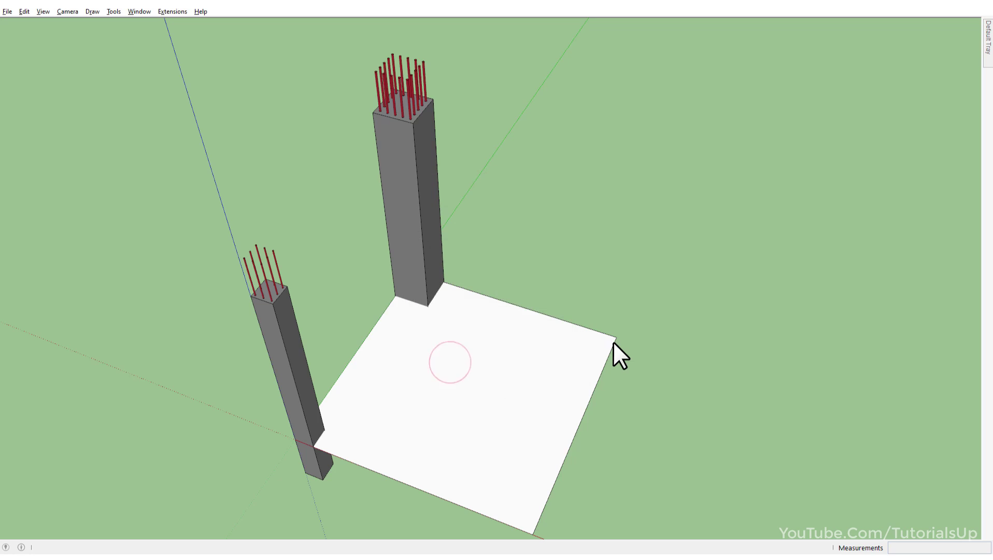
{"action": "left_click", "coordinate": [614, 336]}
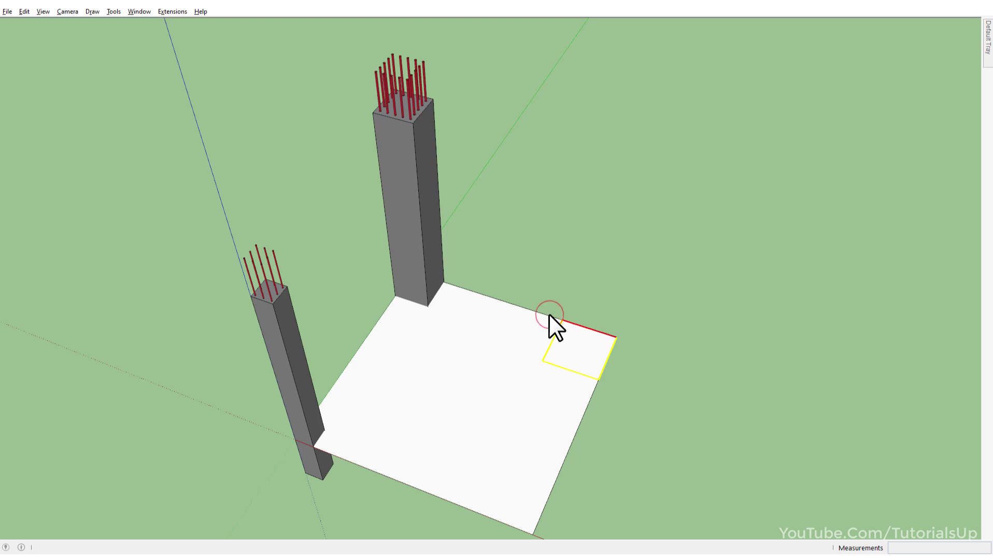
{"action": "left_click", "coordinate": [548, 313]}
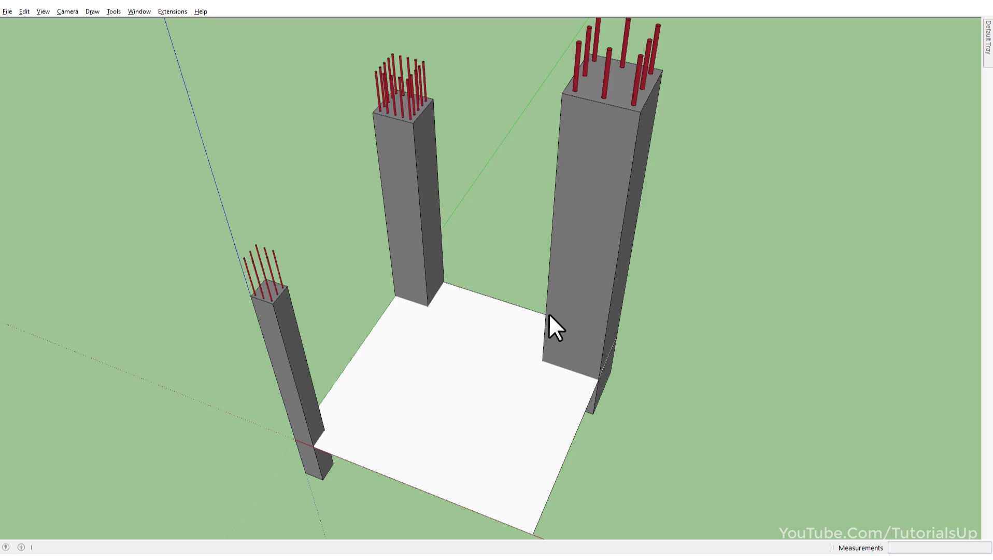
Orbit and zoom to review all three reinforced columns on the slab.
{"action": "scroll", "coordinate": [550, 314], "scroll_direction": "down", "scroll_amount": 3}
{"action": "scroll", "coordinate": [582, 234], "scroll_direction": "up", "scroll_amount": 3}
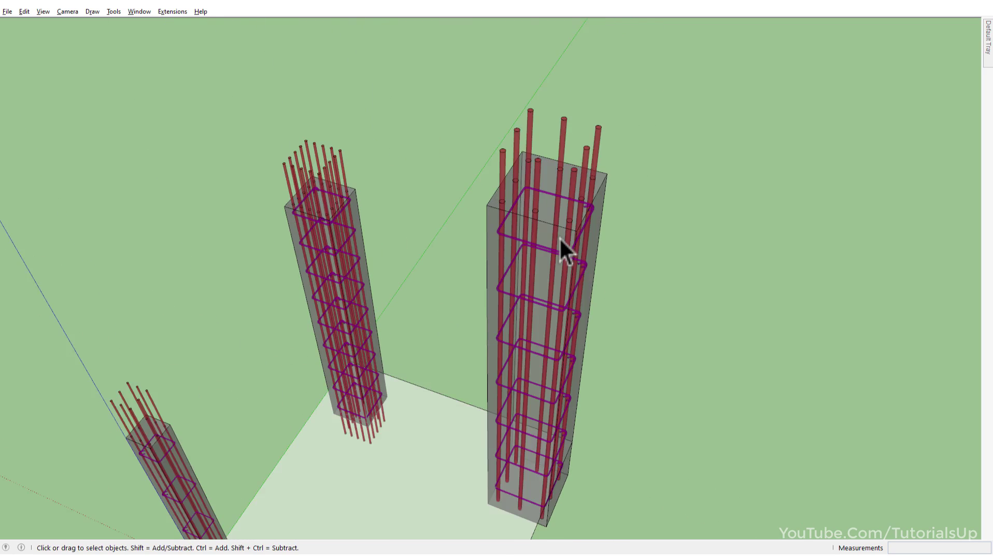
{"action": "scroll", "coordinate": [554, 241], "scroll_direction": "up", "scroll_amount": 5}
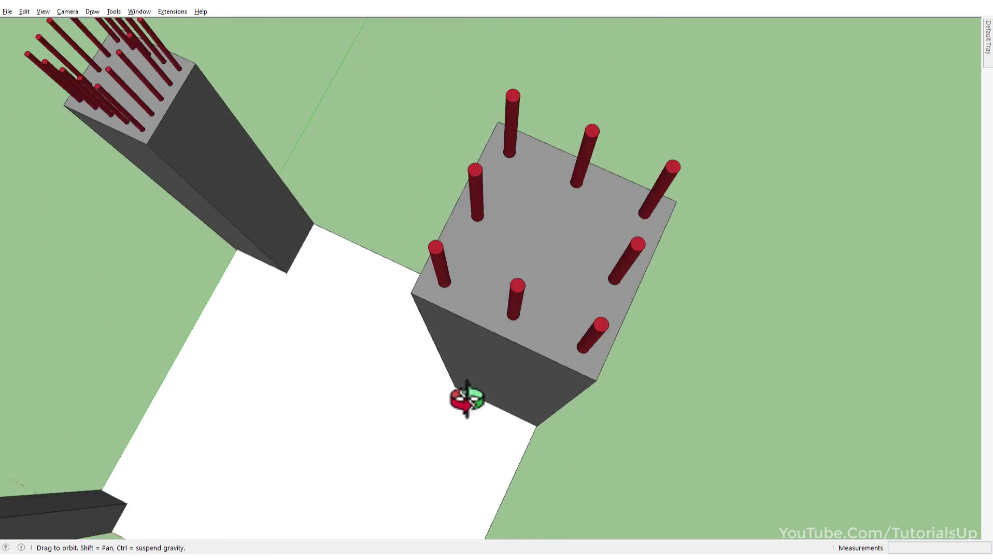
{"action": "middle_click_drag", "start_coordinate": [511, 214], "coordinate": [404, 255]}
{"action": "scroll", "coordinate": [687, 181], "scroll_direction": "down", "scroll_amount": 5}
{"action": "middle_click_drag", "start_coordinate": [596, 331], "coordinate": [559, 354]}
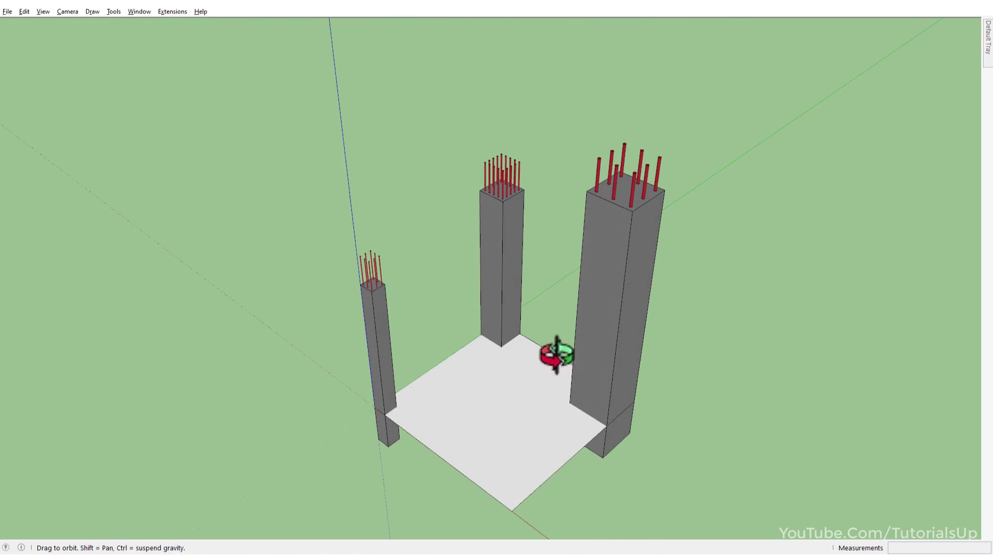
{"action": "scroll", "coordinate": [620, 469], "scroll_direction": "up", "scroll_amount": 2}
{"action": "scroll", "coordinate": [607, 450], "scroll_direction": "up", "scroll_amount": 2}
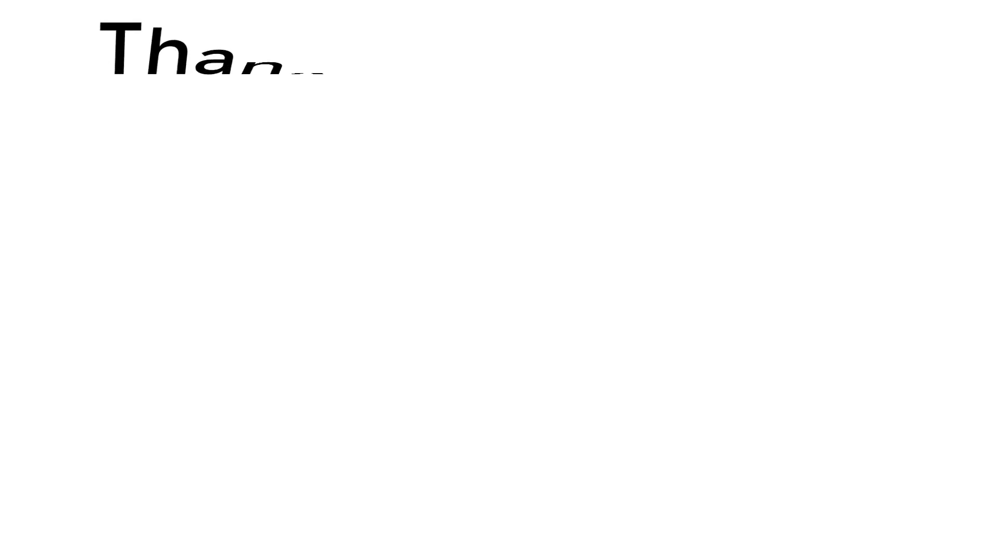